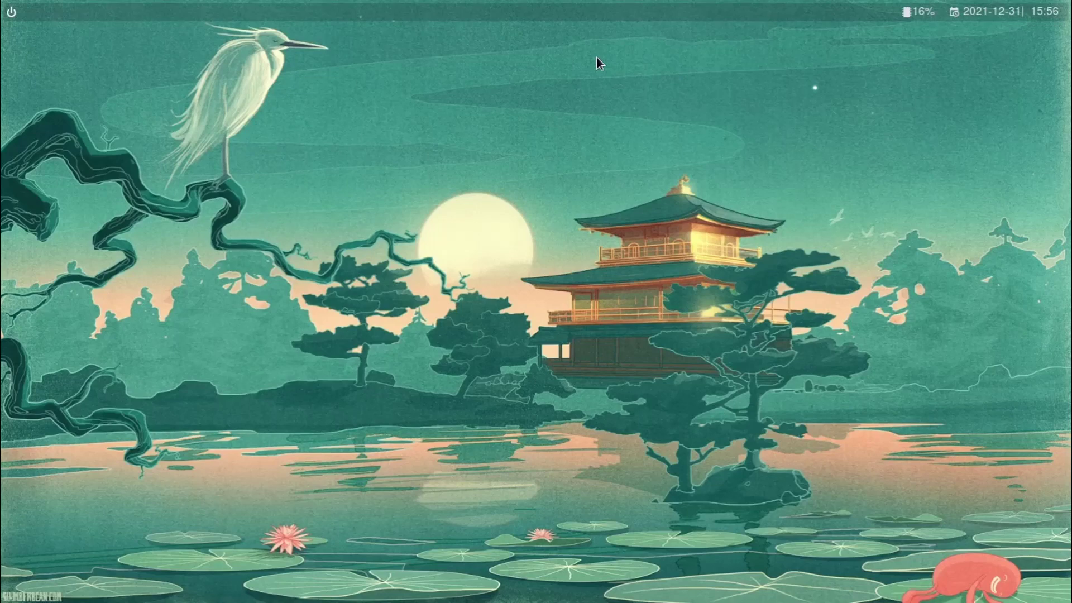
Open a terminal and start installing lxappearance and nordic-darker with yay, entering the sudo password.
{"action": "key", "text": "super+Return"}
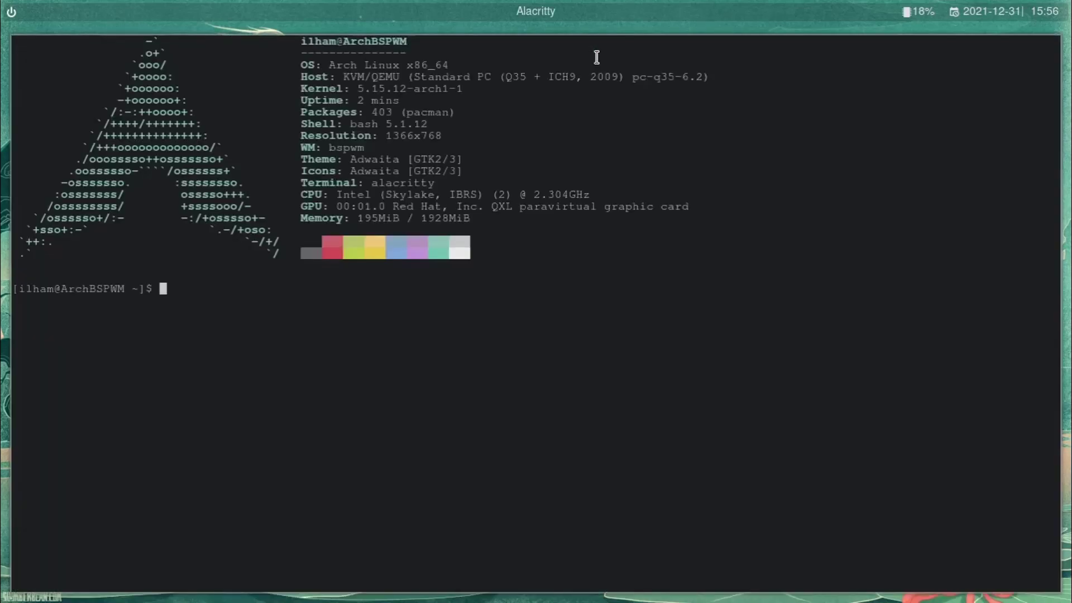
{"action": "key", "text": "super+w"}
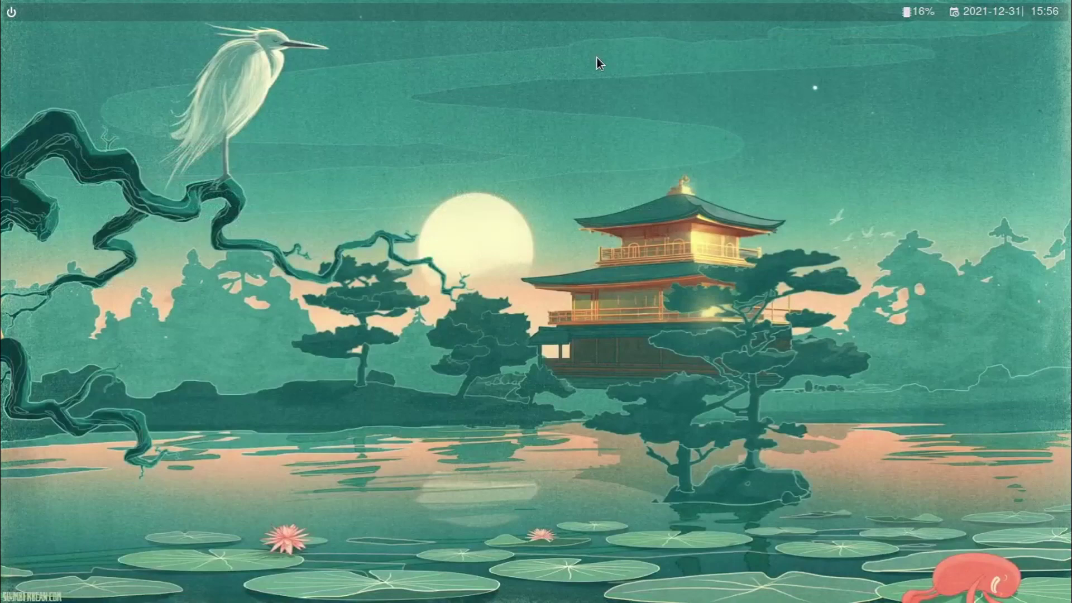
{"action": "key", "text": "super+Return"}
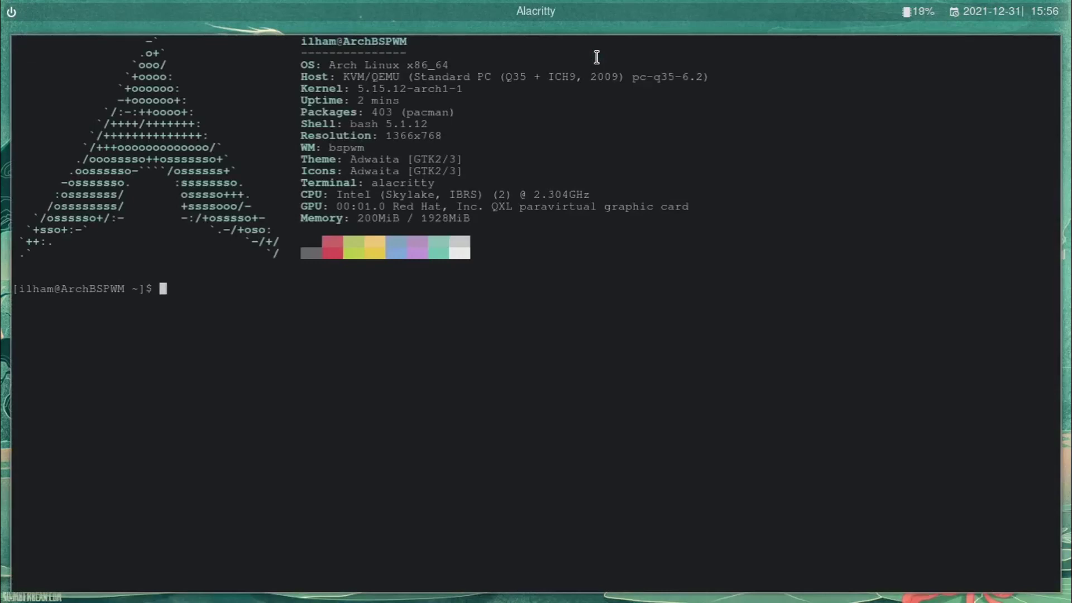
{"action": "type", "text": "yay -S lxappearance"}
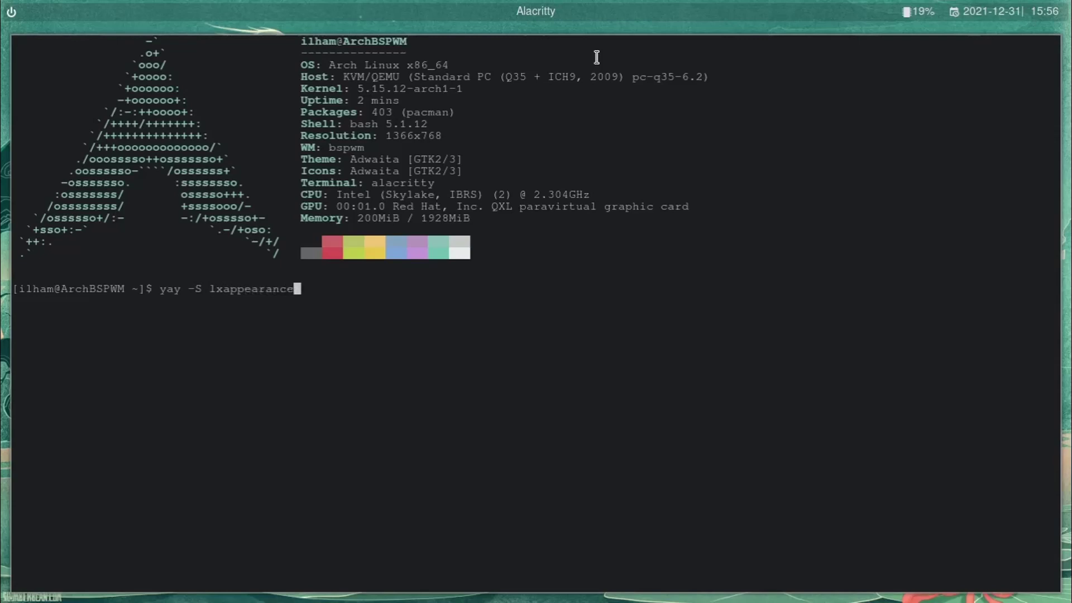
{"action": "type", "text": " nordic-darker"}
{"action": "key", "text": "Return"}
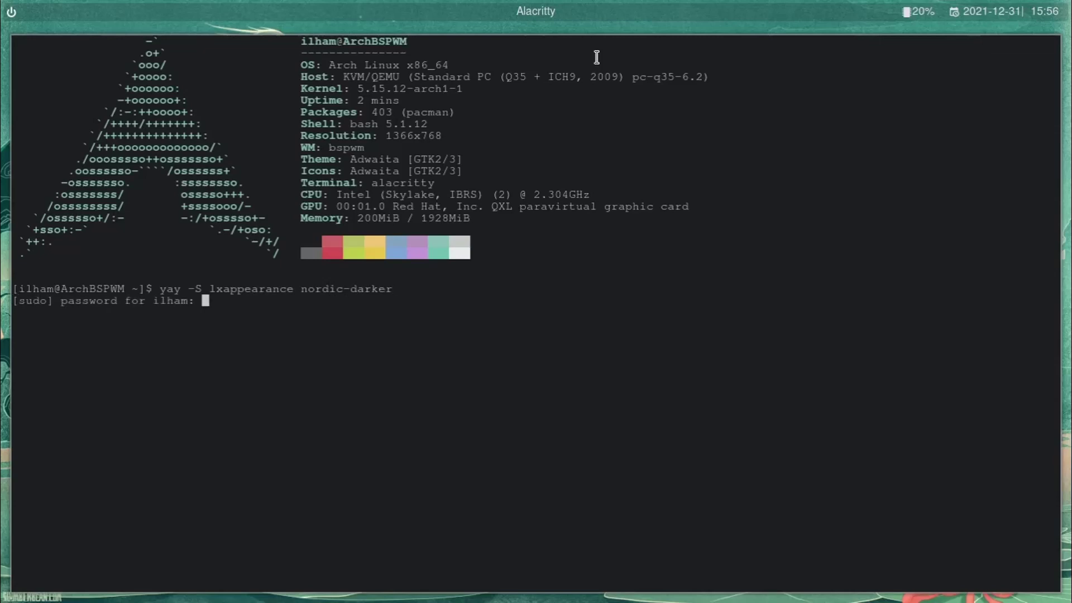
{"action": "key", "text": "Return"}
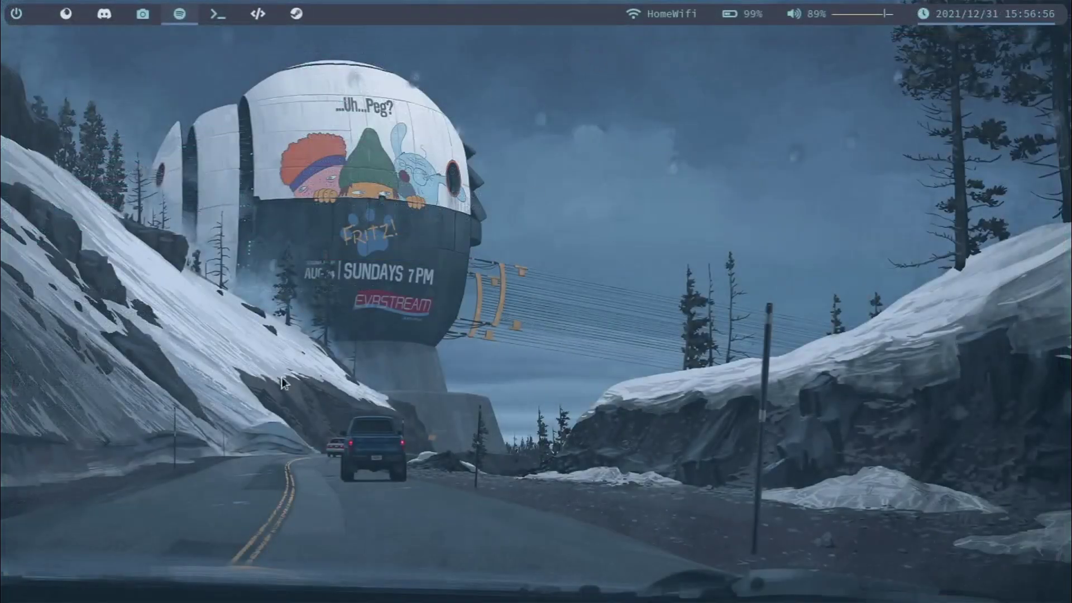
View the system information in a terminal on the host desktop, and confirm the pending lxappearance installation in the virtual machine.
{"action": "key", "text": "super+Return"}
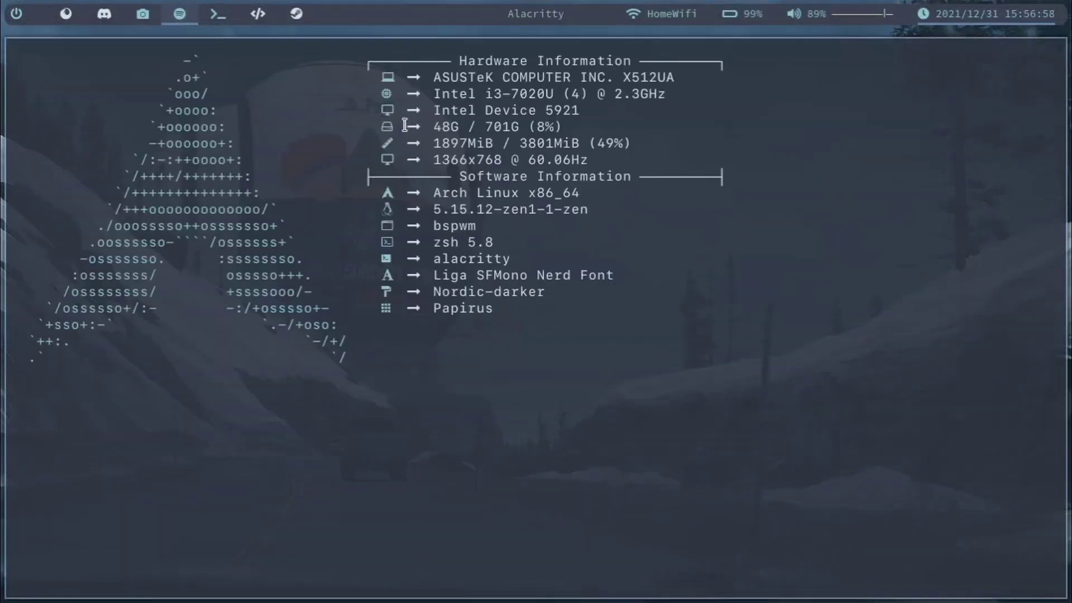
{"action": "key", "text": "super+w"}
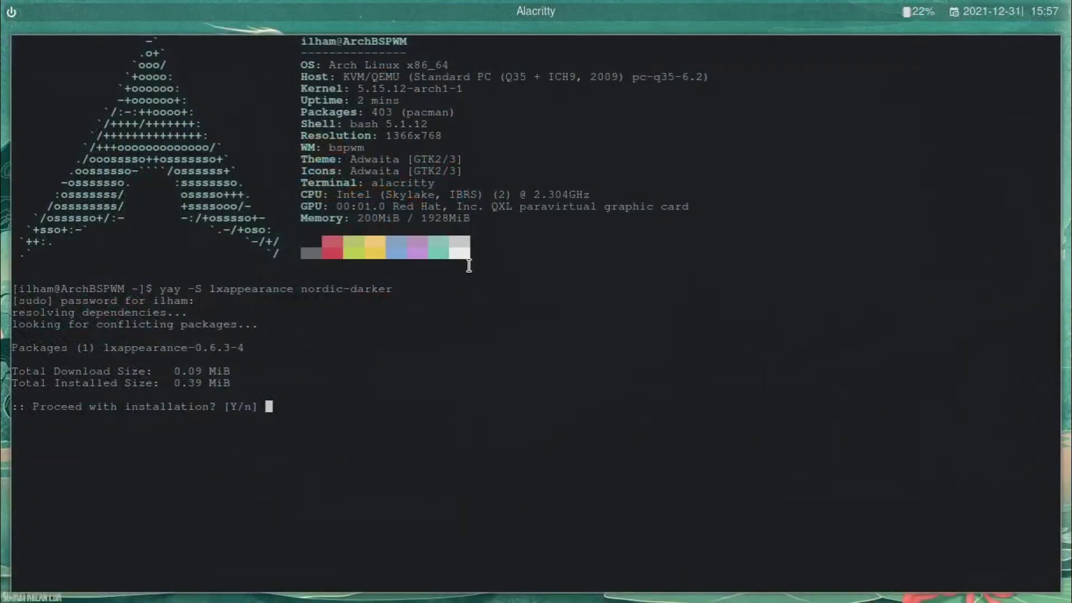
{"action": "type", "text": "y"}
{"action": "key", "text": "Return"}
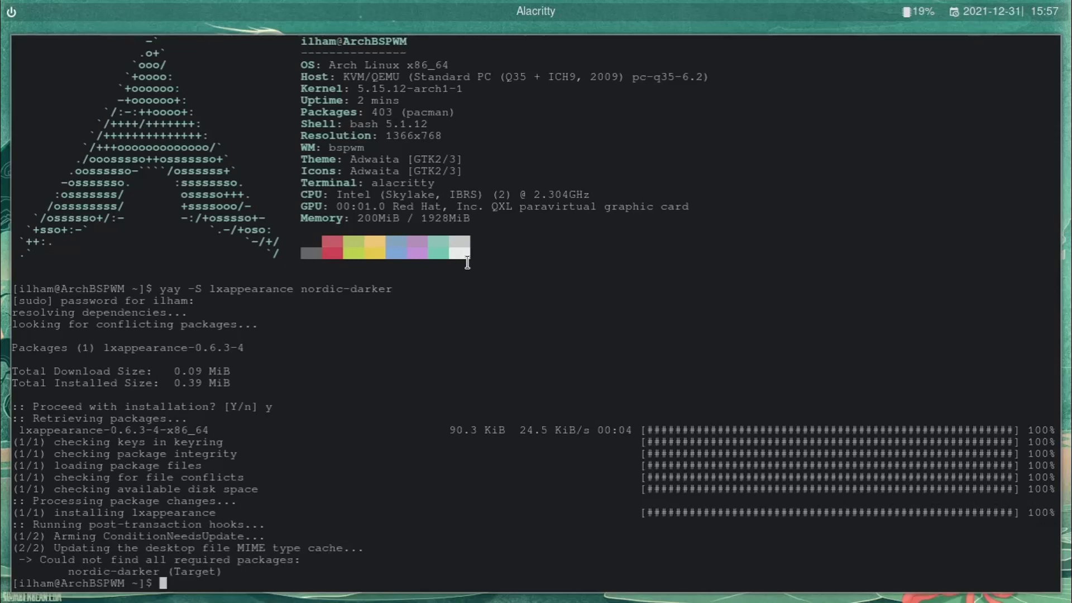
Try to install the nordic-darker package on its own with yay.
{"action": "type", "text": "yay -S nordic-dark"}
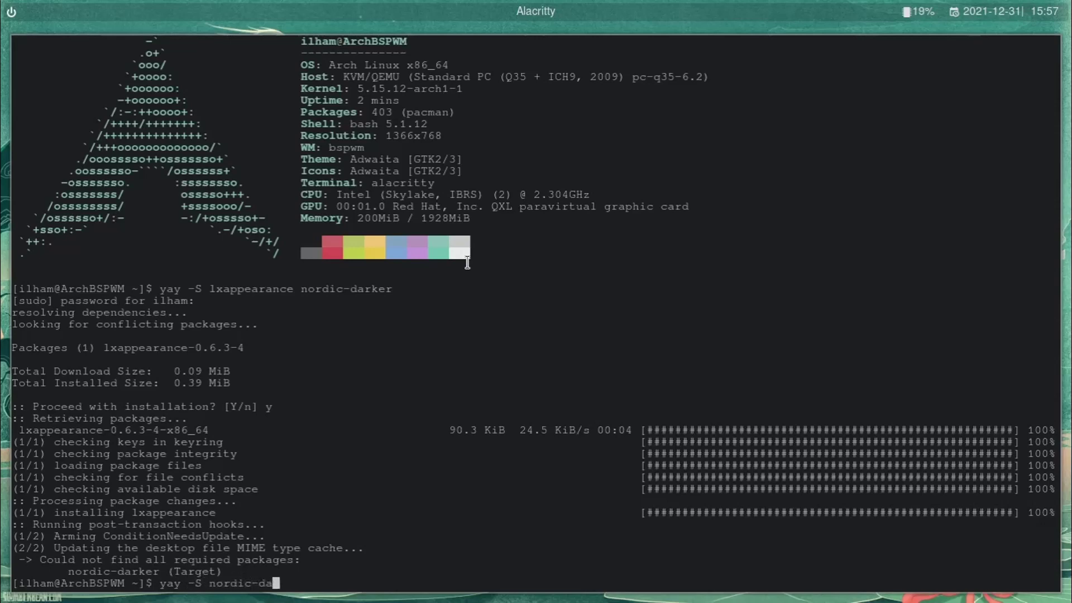
{"action": "type", "text": "er"}
{"action": "key", "text": "Return"}
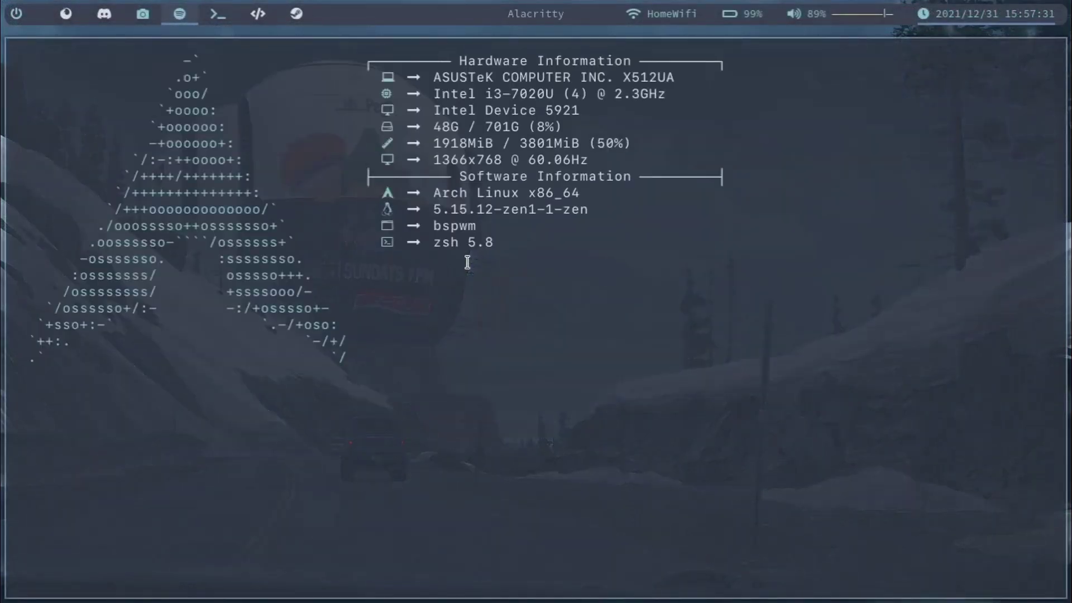
In the host desktop's terminal, look up the full package names that begin with nordic-darker using yay command completion.
{"action": "type", "text": "yay -S nord"}
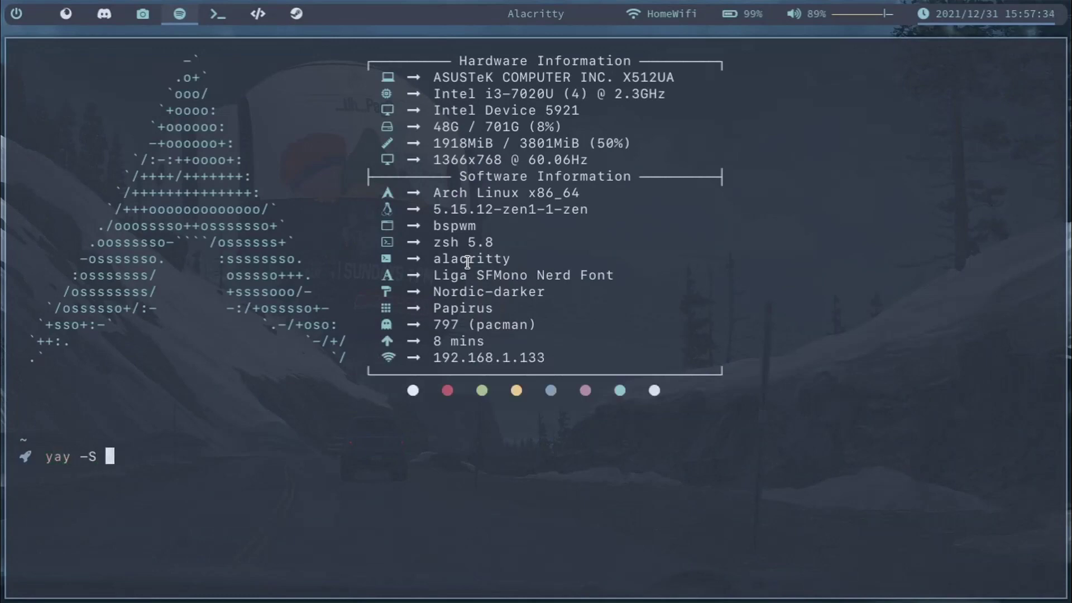
{"action": "key", "text": "Tab"}
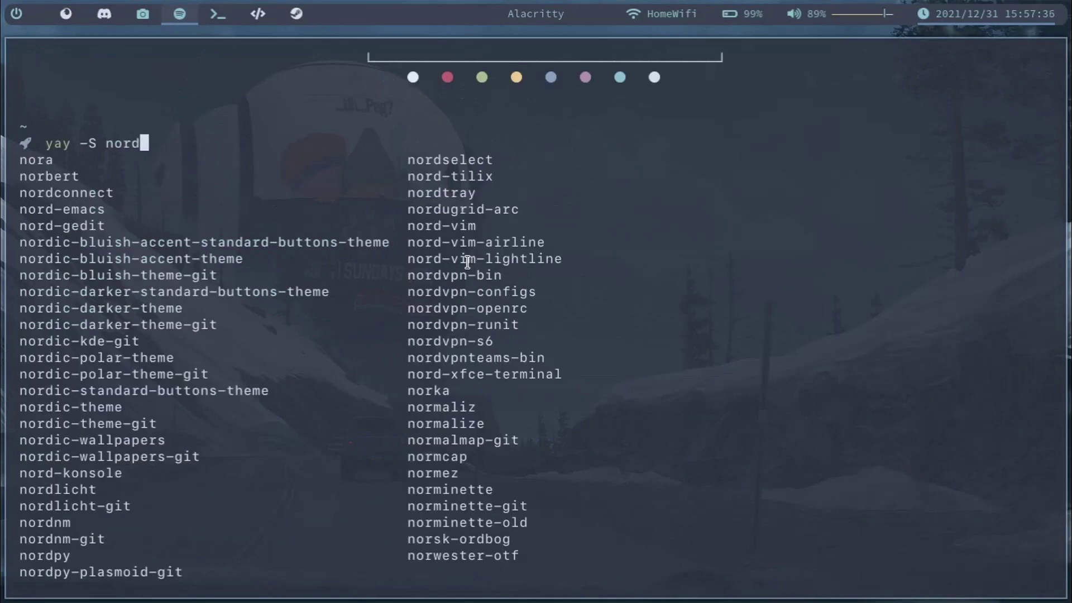
{"action": "type", "text": "ic-"}
{"action": "key", "text": "Tab"}
{"action": "type", "text": "dar"}
{"action": "key", "text": "Tab"}
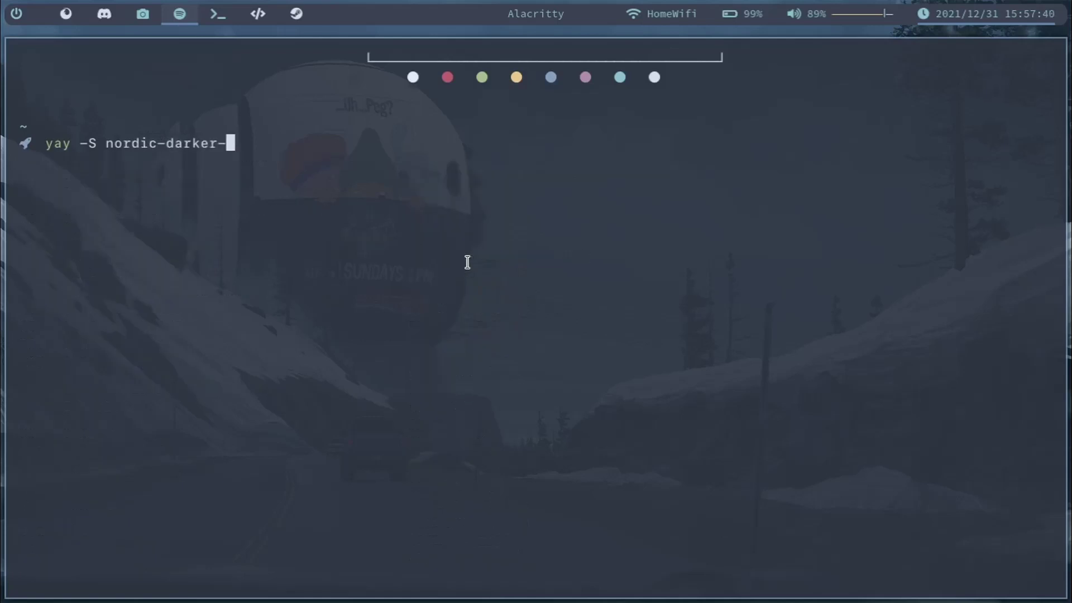
{"action": "key", "text": "Tab"}
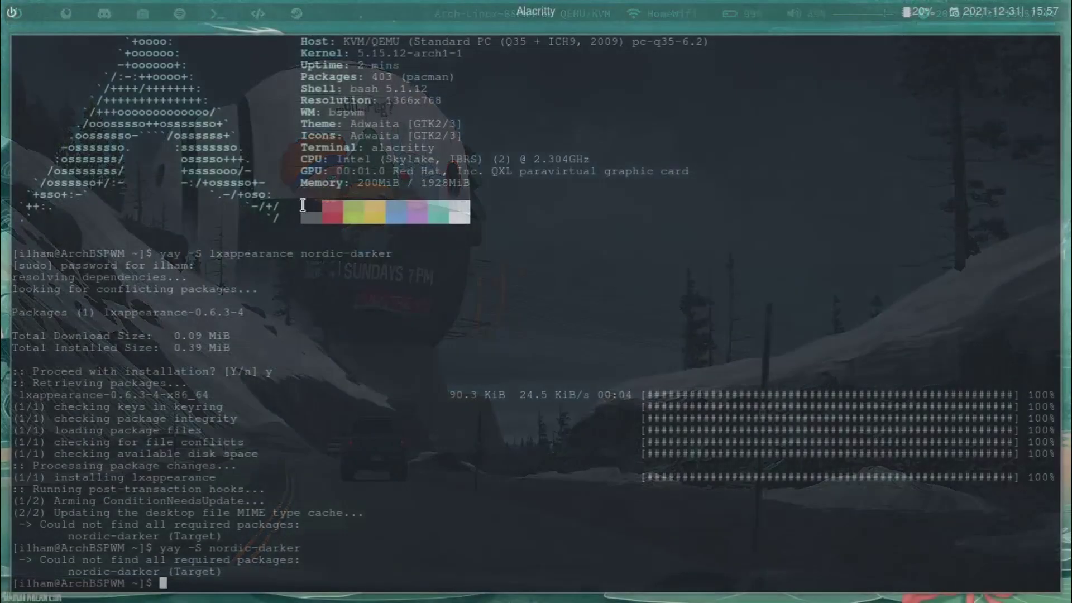
Install nordic-darker-theme with yay in the virtual machine's terminal, choosing to show no diffs.
{"action": "key", "text": "Up"}
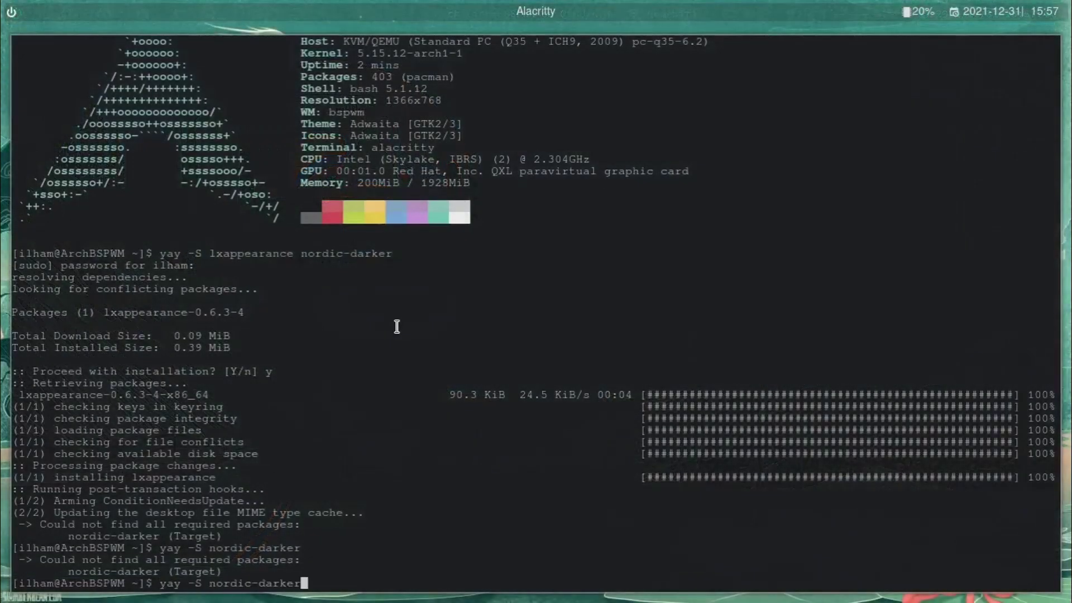
{"action": "type", "text": "-theme"}
{"action": "key", "text": "Return"}
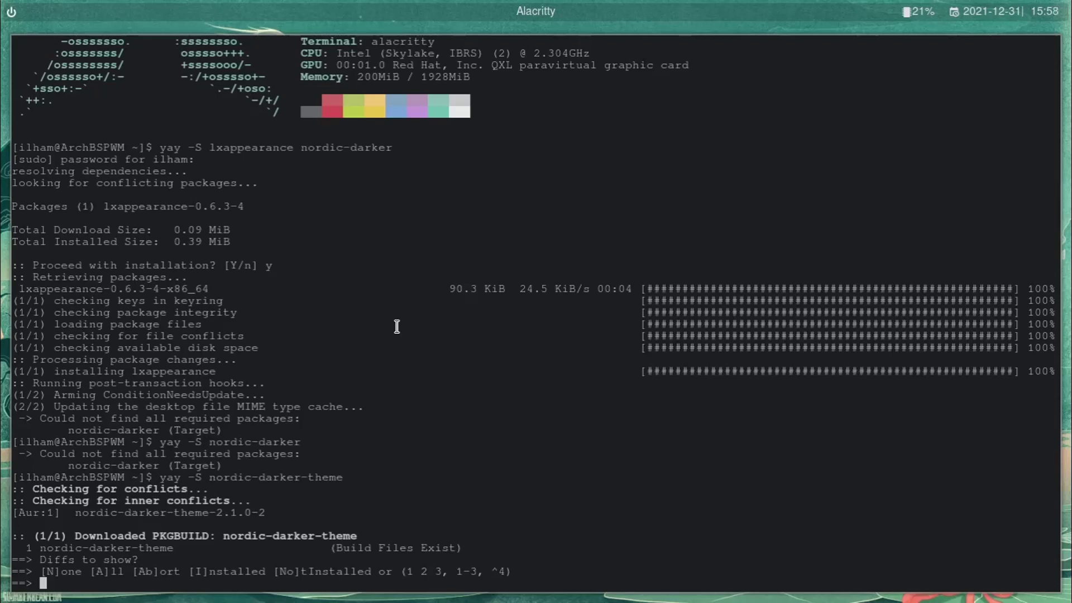
{"action": "type", "text": "N"}
{"action": "key", "text": "Return"}
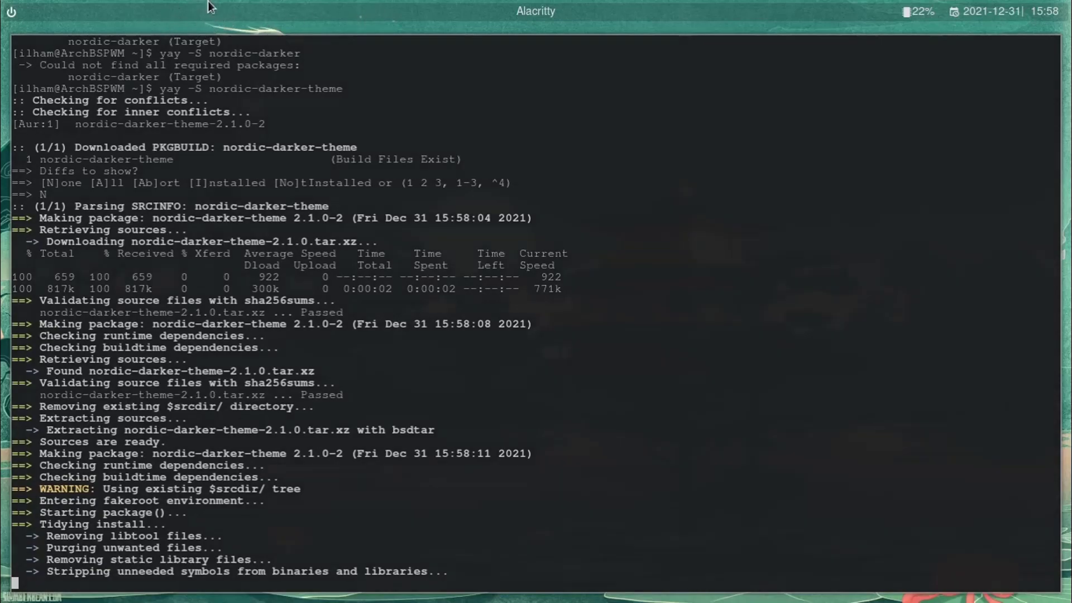
{"action": "key", "text": "super+w"}
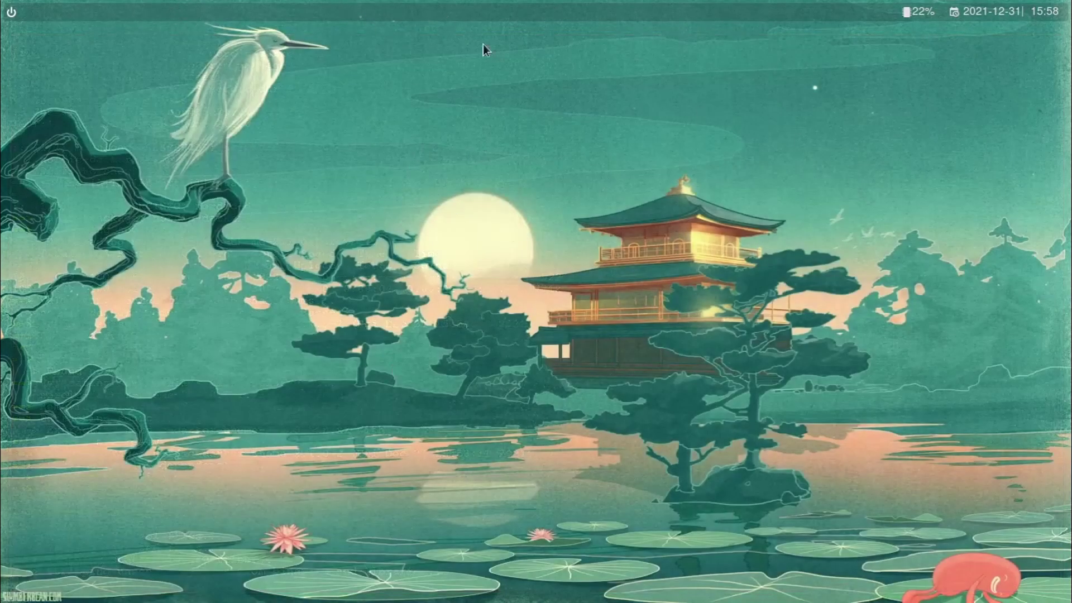
{"action": "key", "text": "super+1"}
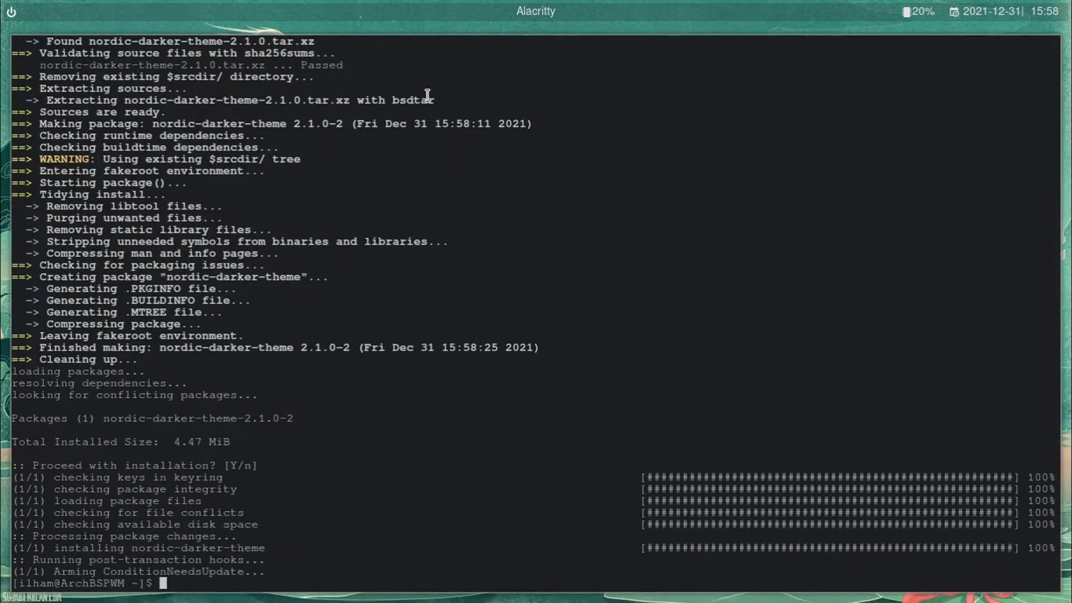
Launch lxappearance on the second workspace and apply the Nordic-darker widget theme.
{"action": "key", "text": "super+2"}
{"action": "key", "text": "super+d"}
{"action": "type", "text": "lxap"}
{"action": "key", "text": "Return"}
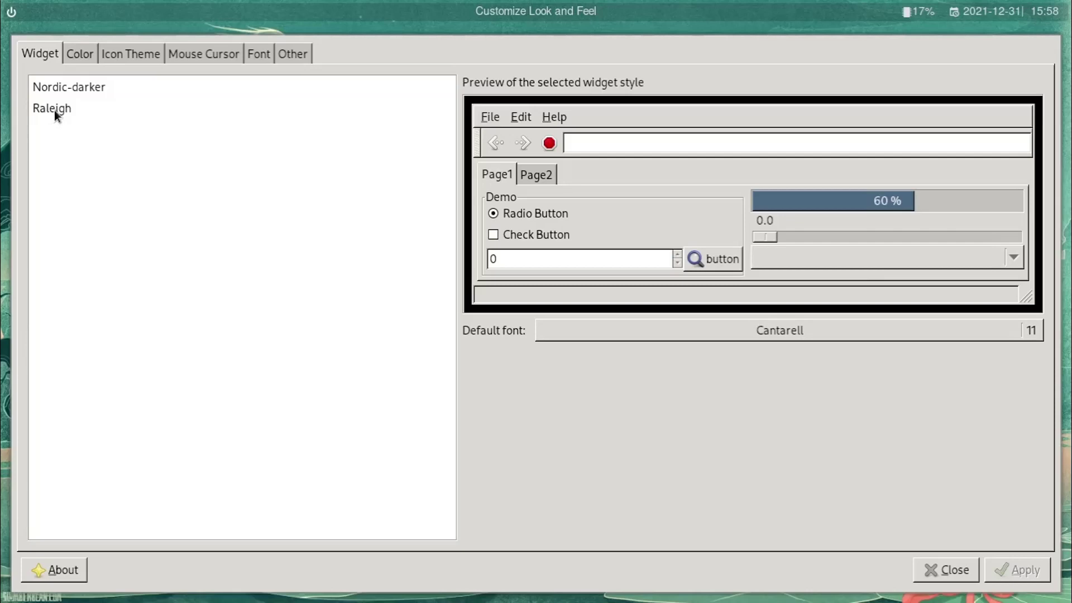
{"action": "left_click", "coordinate": [77, 84]}
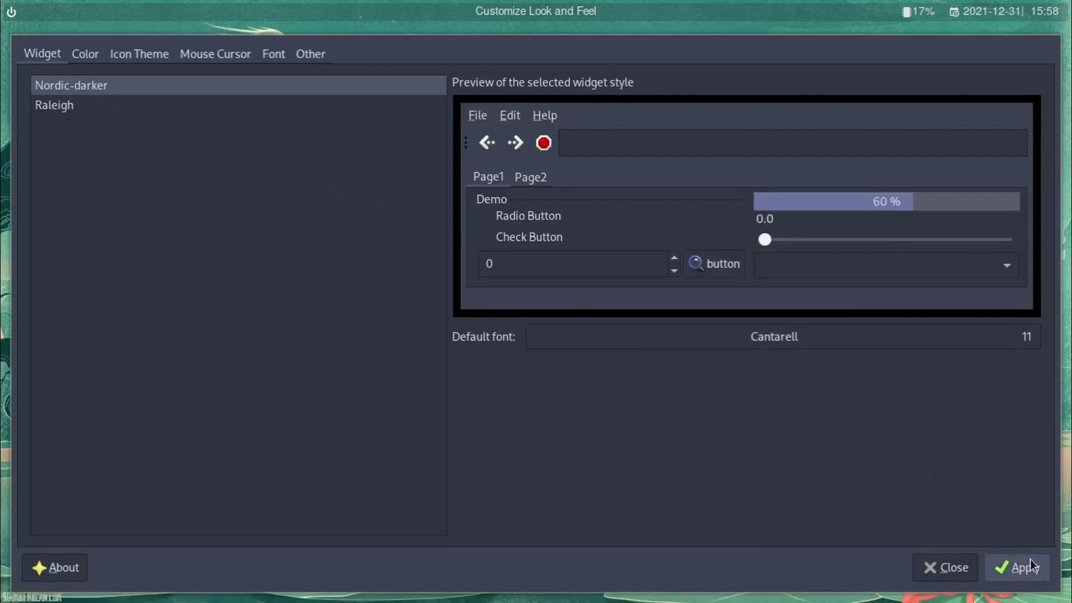
{"action": "left_click", "coordinate": [1030, 557]}
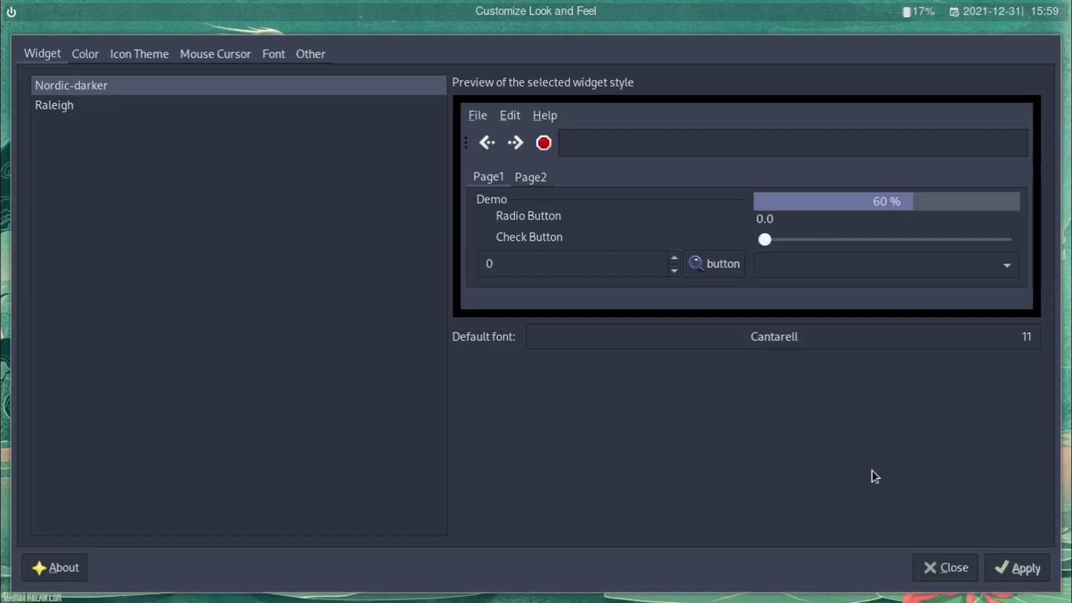
{"action": "key", "text": "super+Return"}
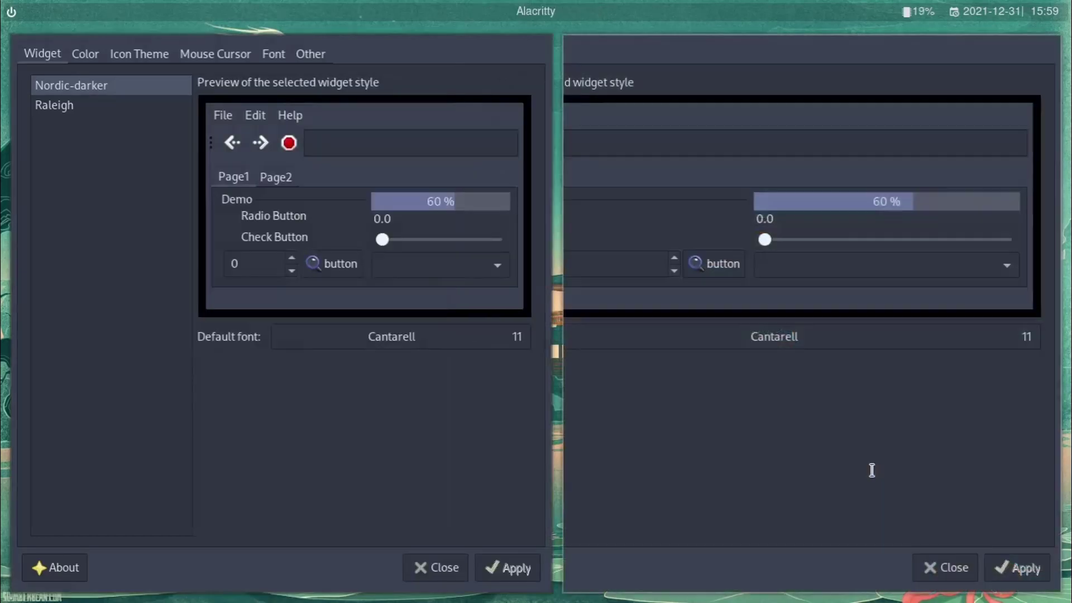
{"action": "type", "text": "mctl"}
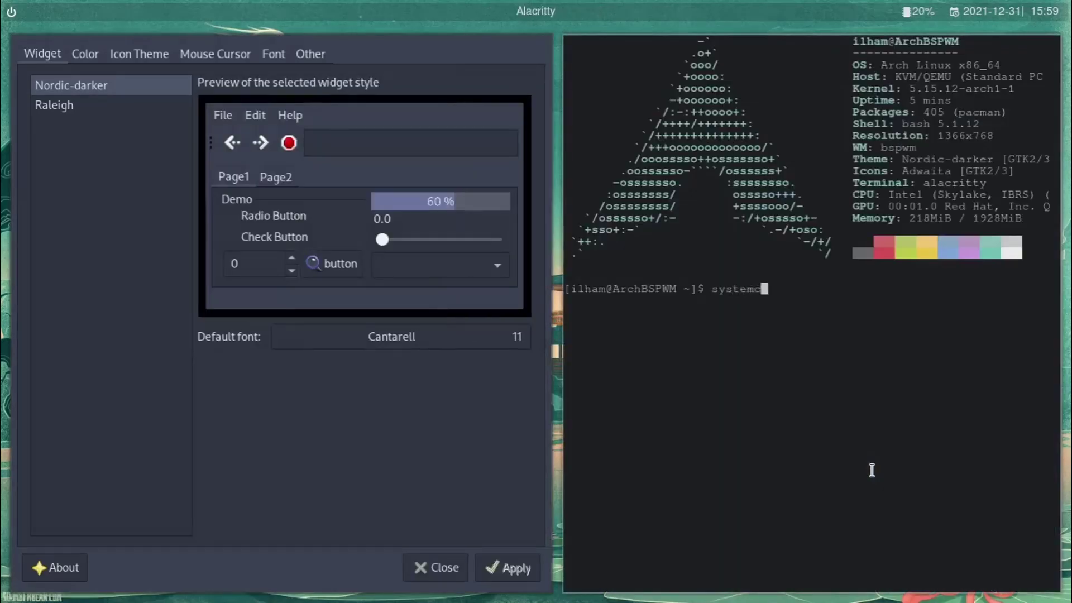
{"action": "key", "text": "super+w"}
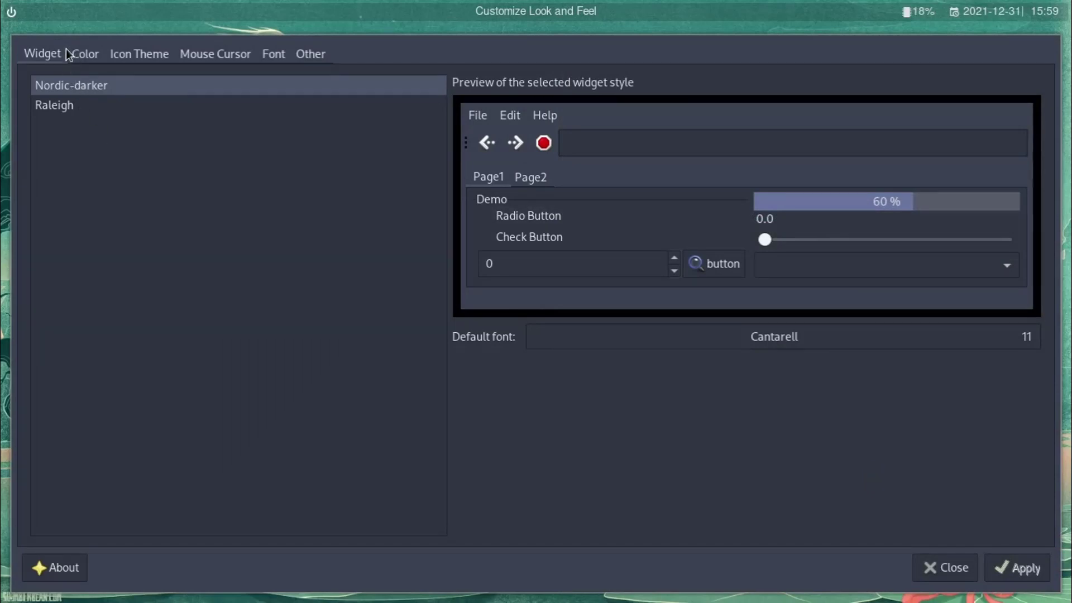
Try the customized color scheme with the background color picker for selected items, and switch the scheme off again.
{"action": "left_click", "coordinate": [84, 53]}
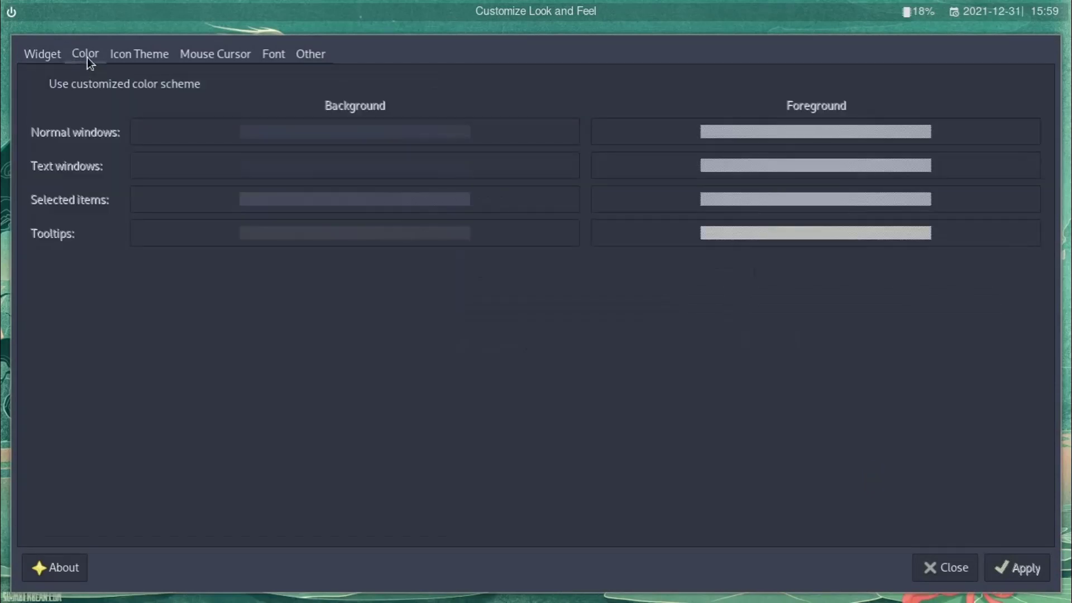
{"action": "left_click", "coordinate": [102, 86]}
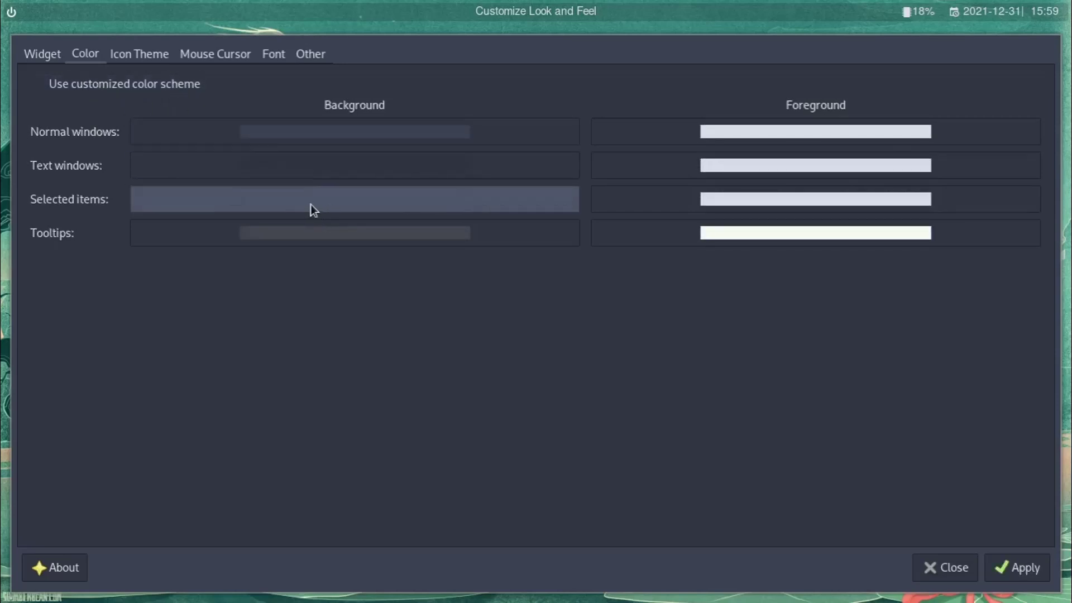
{"action": "left_click", "coordinate": [286, 202]}
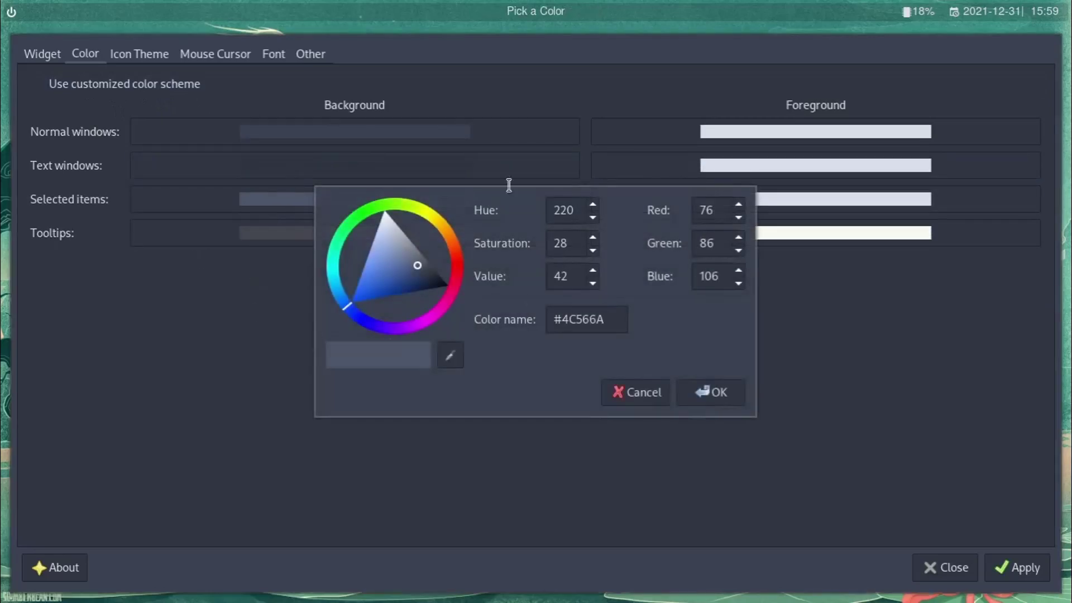
{"action": "left_click", "coordinate": [637, 392]}
{"action": "left_click", "coordinate": [105, 91]}
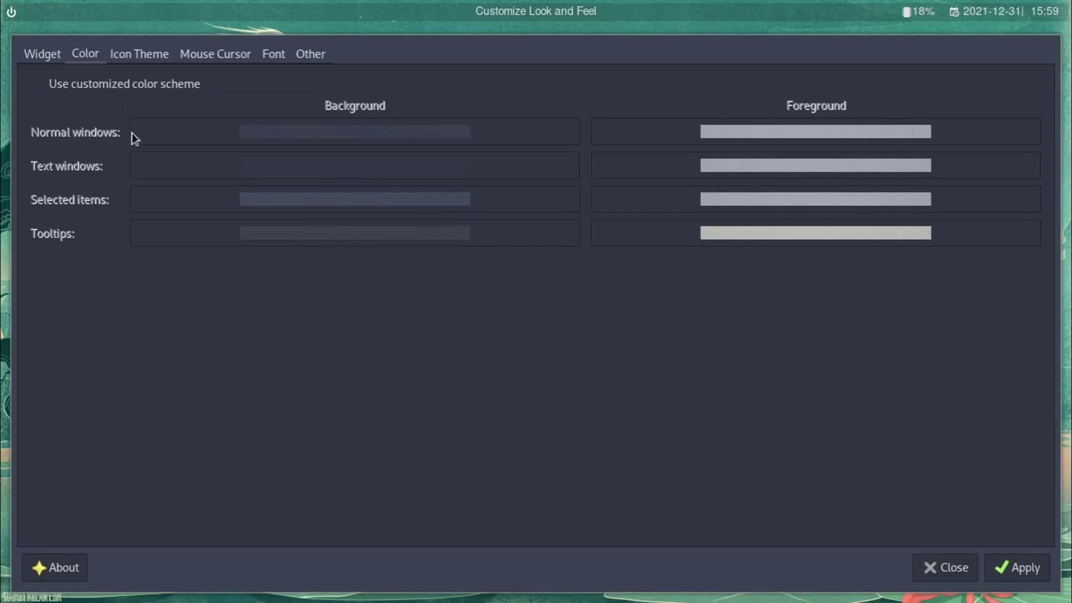
Look through the available icon themes and mouse cursor themes.
{"action": "left_click", "coordinate": [150, 58]}
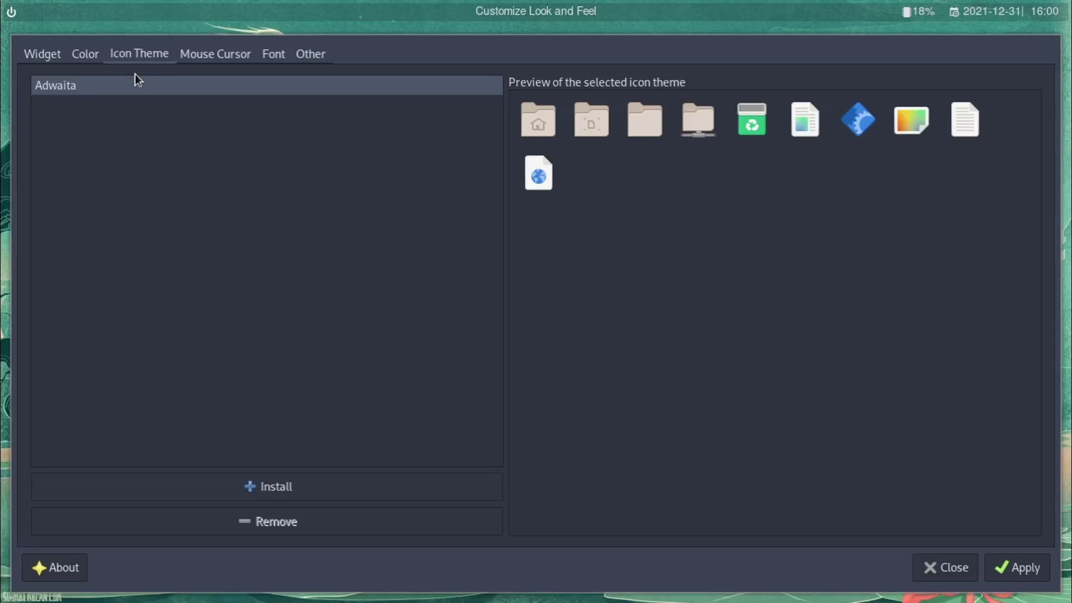
{"action": "left_click", "coordinate": [210, 59]}
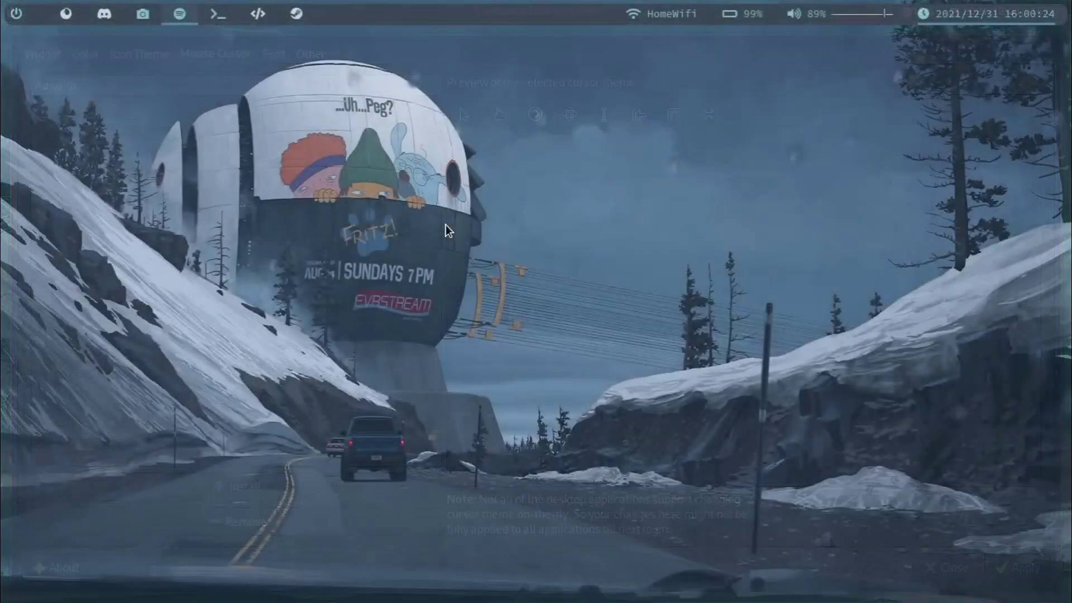
Open Customize Look and Feel on the host desktop, examine its mouse cursor themes, and close it.
{"action": "key", "text": "super+d"}
{"action": "type", "text": "look"}
{"action": "key", "text": "Return"}
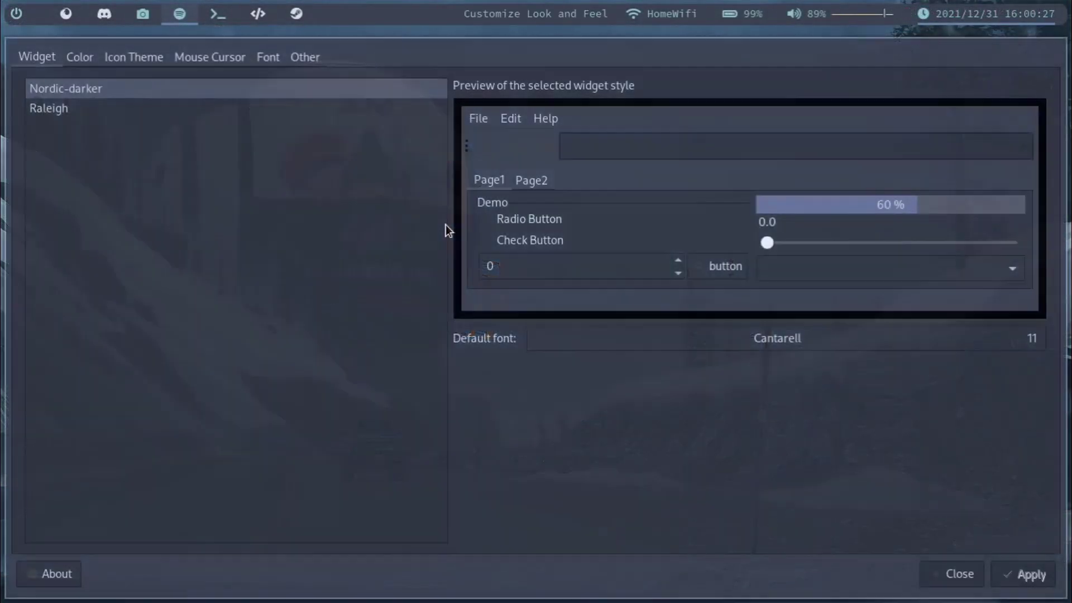
{"action": "left_click", "coordinate": [199, 61]}
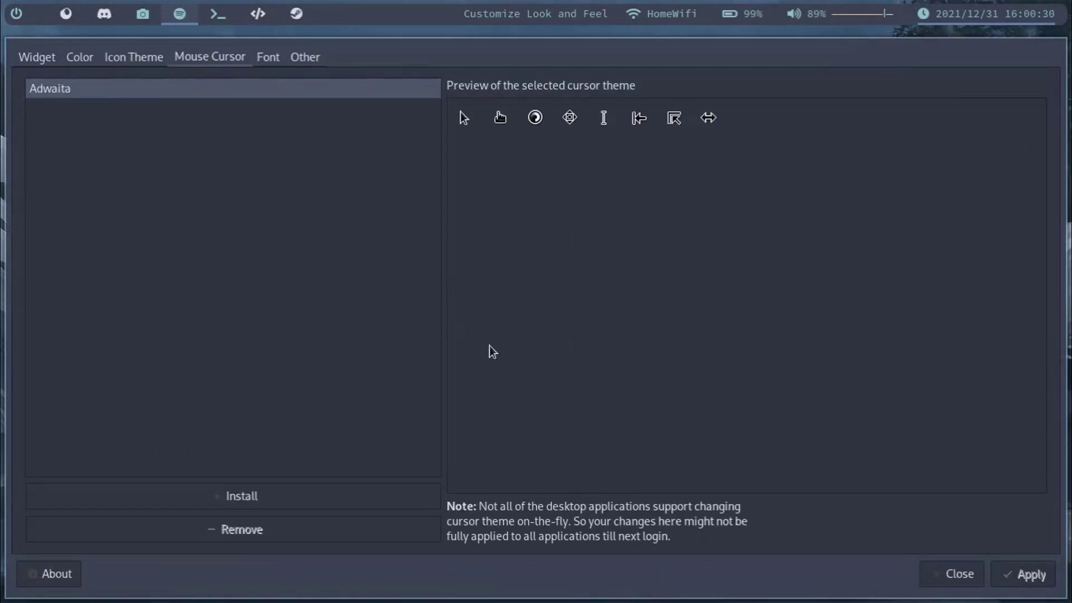
{"action": "key", "text": "super+q"}
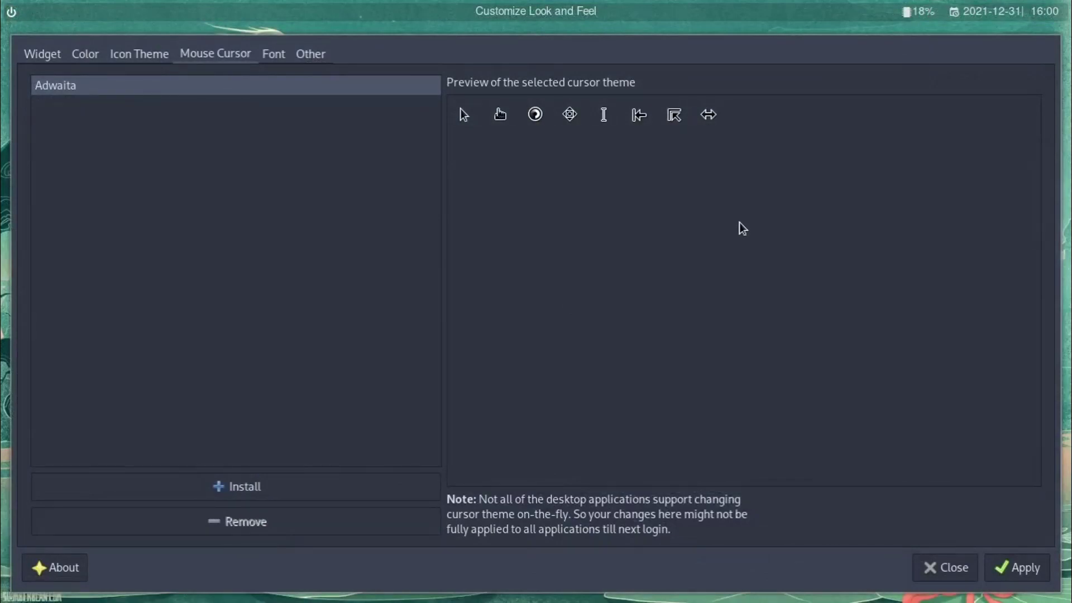
Look through the font settings and the other GUI, sound and accessibility options, and close Customize Look and Feel.
{"action": "left_click", "coordinate": [273, 53]}
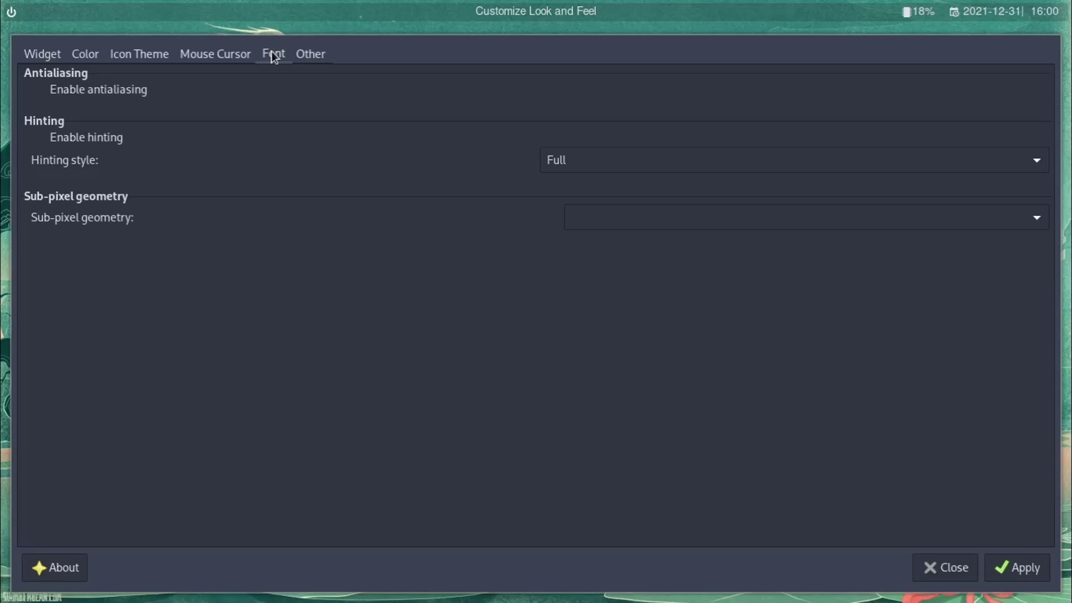
{"action": "left_click", "coordinate": [304, 56]}
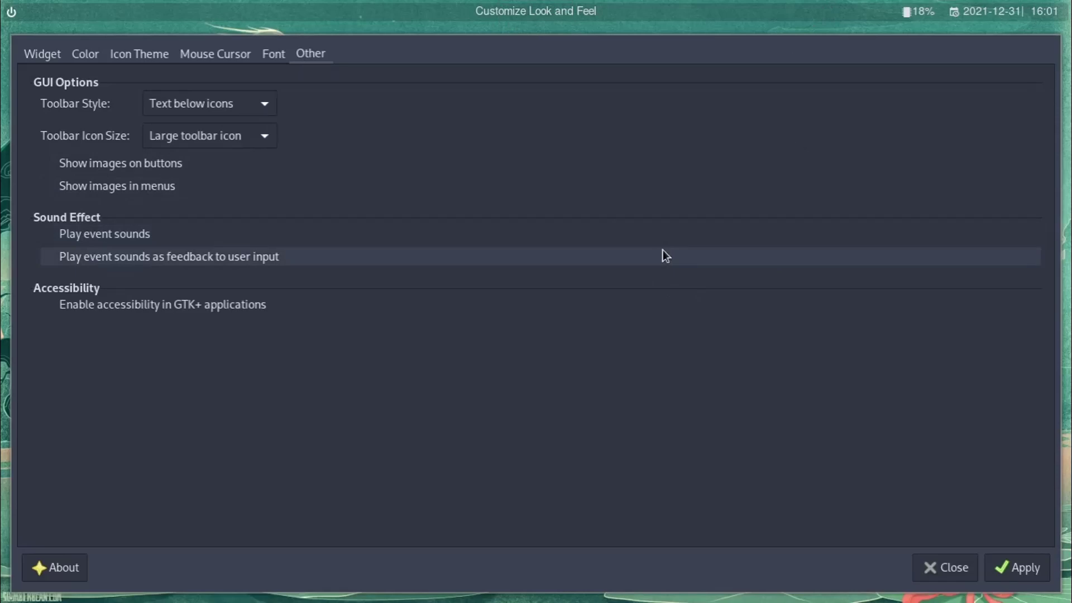
{"action": "left_click", "coordinate": [936, 572]}
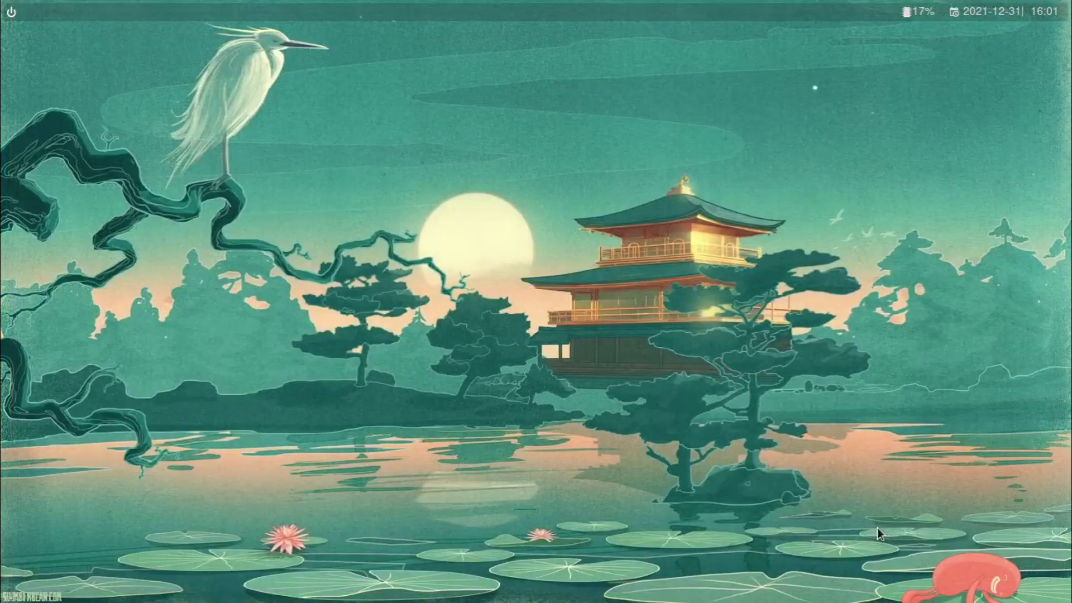
Start a fresh terminal and open ~/.config/bspwm/bspwmrc in vim.
{"action": "key", "text": "super+Return"}
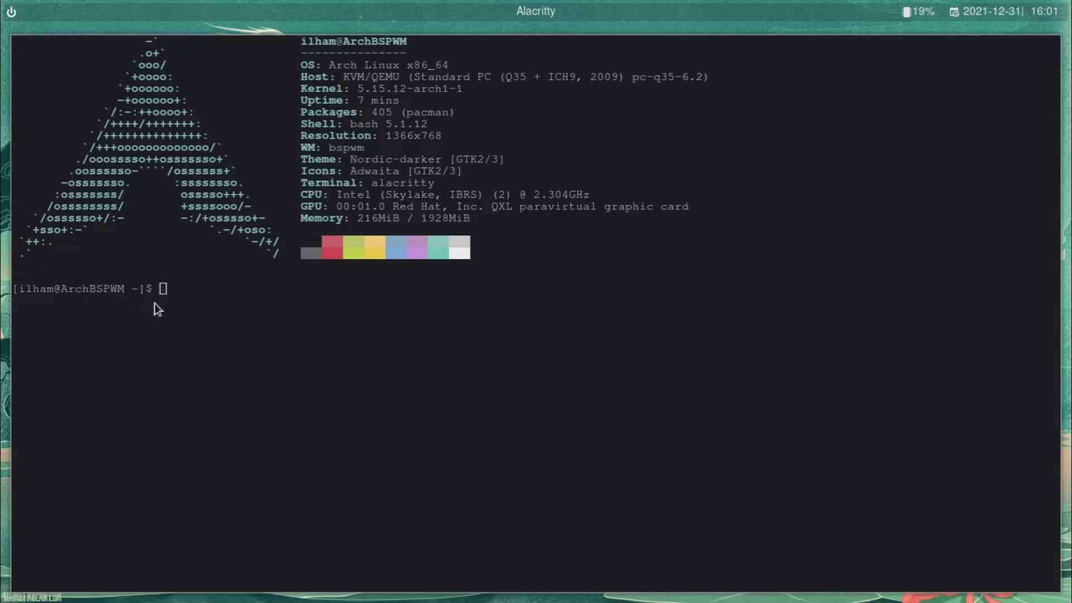
{"action": "key", "text": "super+w"}
{"action": "key", "text": "super+Return"}
{"action": "type", "text": "vim ~/.config/bspwm/"}
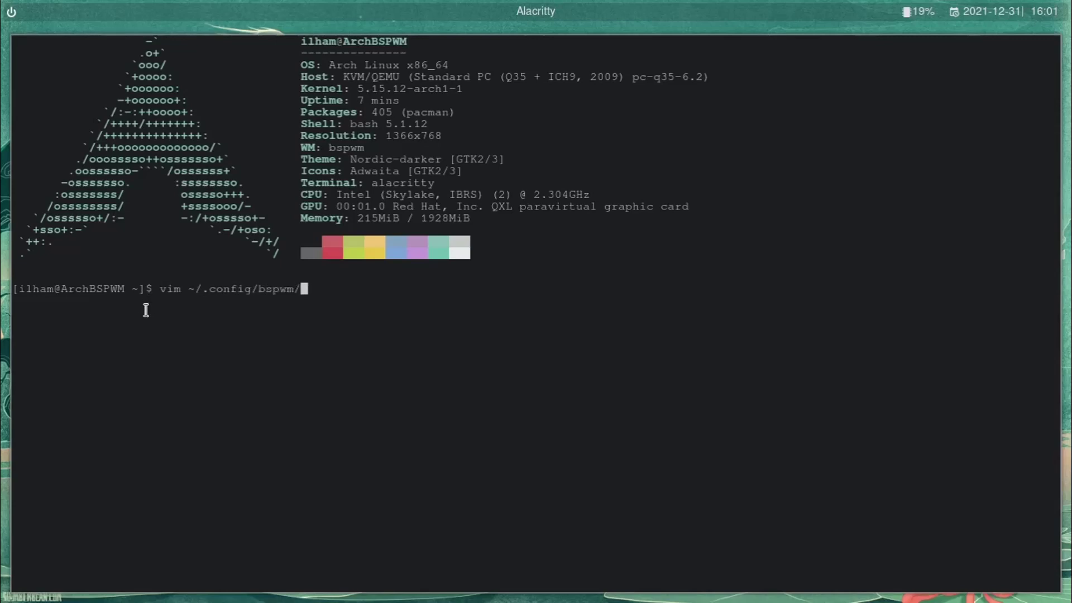
{"action": "type", "text": "bspwmrc"}
{"action": "key", "text": "Return"}
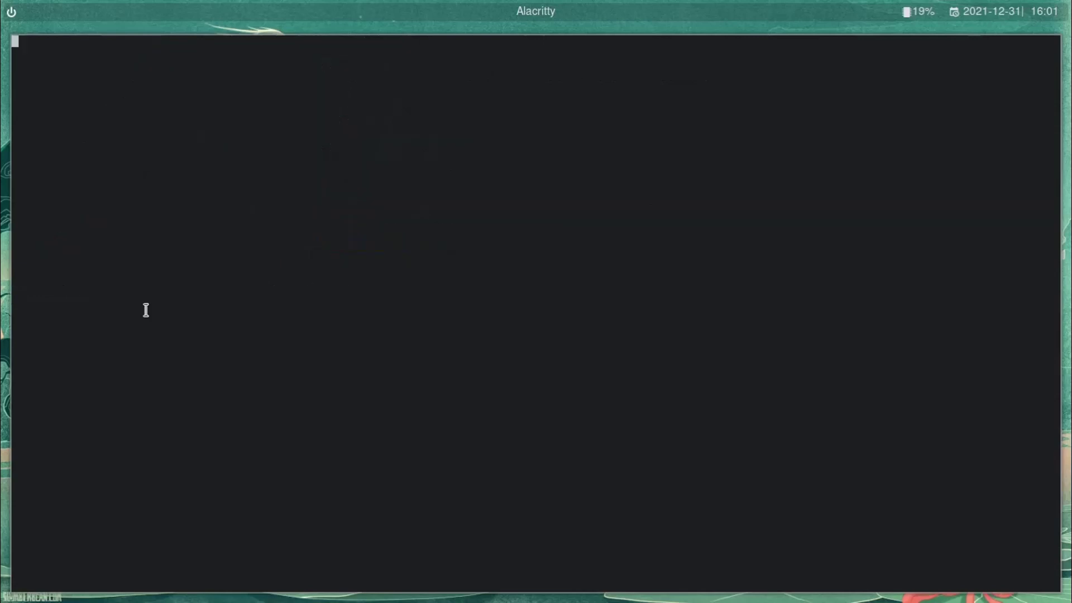
Delete the line directly above the polybar launch command in bspwmrc.
{"action": "key", "text": "j"}
{"action": "key", "text": "j"}
{"action": "key", "text": "j"}
{"action": "key", "text": "j"}
{"action": "key", "text": "j"}
{"action": "key", "text": "j"}
{"action": "key", "text": "x"}
{"action": "key", "text": "x"}
{"action": "key", "text": "x"}
{"action": "key", "text": "x"}
{"action": "key", "text": "x"}
{"action": "key", "text": "x"}
{"action": "key", "text": "x"}
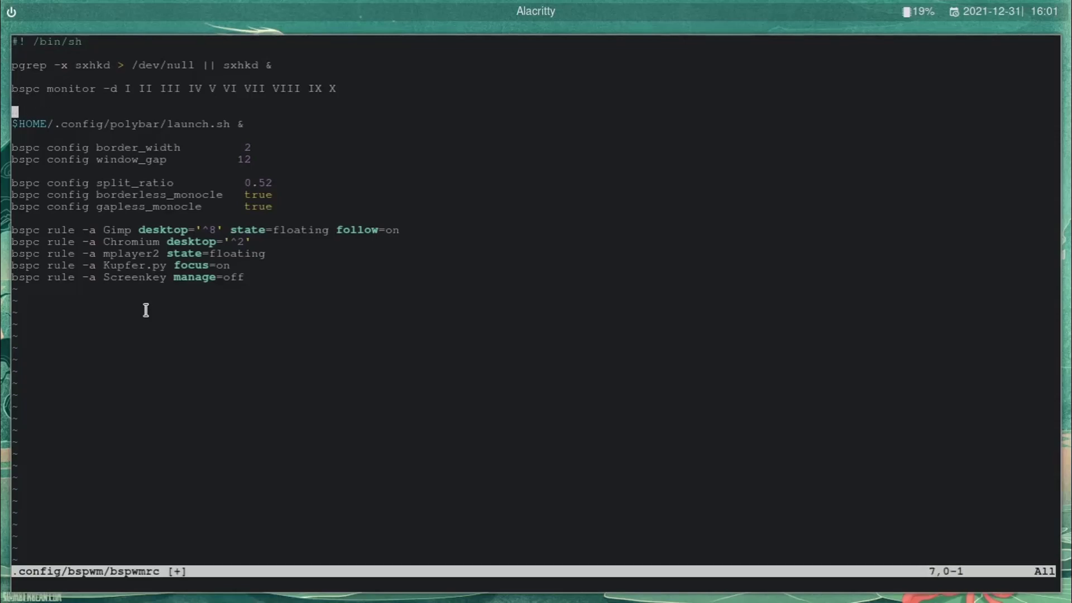
{"action": "key", "text": "i"}
{"action": "key", "text": "BackSpace"}
Insert two blank lines between the gapless_monocle setting and the bspc rule lines.
{"action": "key", "text": "Down"}
{"action": "key", "text": "Down"}
{"action": "key", "text": "Down"}
{"action": "key", "text": "Down"}
{"action": "key", "text": "Down"}
{"action": "key", "text": "Down"}
{"action": "key", "text": "Down"}
{"action": "key", "text": "Down"}
{"action": "key", "text": "Down"}
{"action": "key", "text": "Down"}
{"action": "key", "text": "Down"}
{"action": "key", "text": "Down"}
{"action": "key", "text": "Down"}
{"action": "key", "text": "Down"}
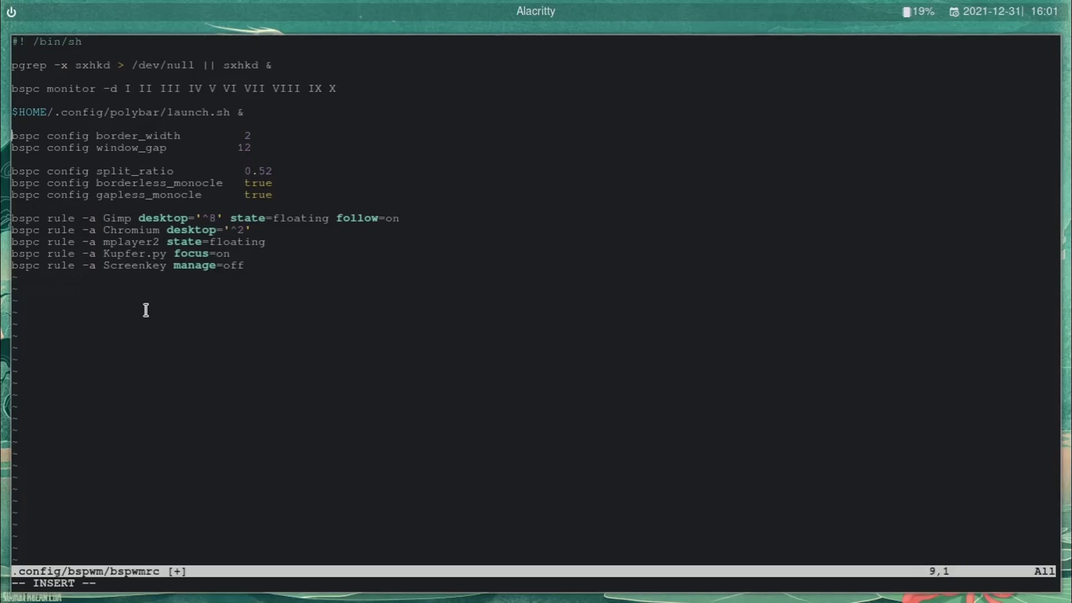
{"action": "key", "text": "Up"}
{"action": "key", "text": "Up"}
{"action": "key", "text": "Up"}
{"action": "key", "text": "Up"}
{"action": "key", "text": "Up"}
{"action": "key", "text": "Up"}
{"action": "key", "text": "Down"}
{"action": "key", "text": "Return"}
{"action": "key", "text": "Return"}
{"action": "key", "text": "Up"}
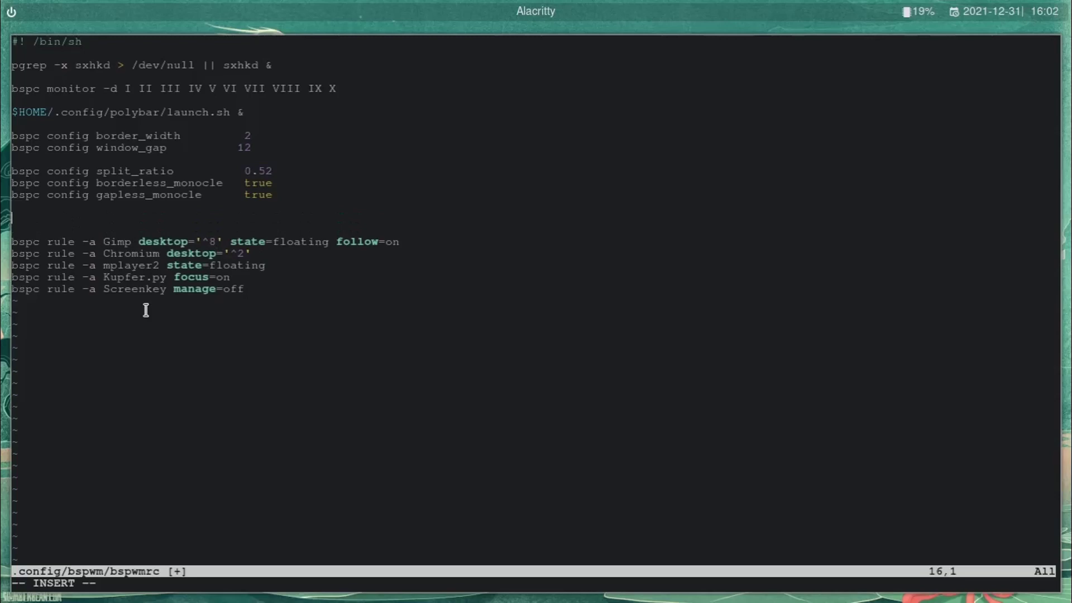
Add the line bspc config normal_border_color "#ECEFF4" above the window rules, enlarge the terminal text, and save and quit vim.
{"action": "type", "text": "bspc com"}
{"action": "type", "text": "fig normal_"}
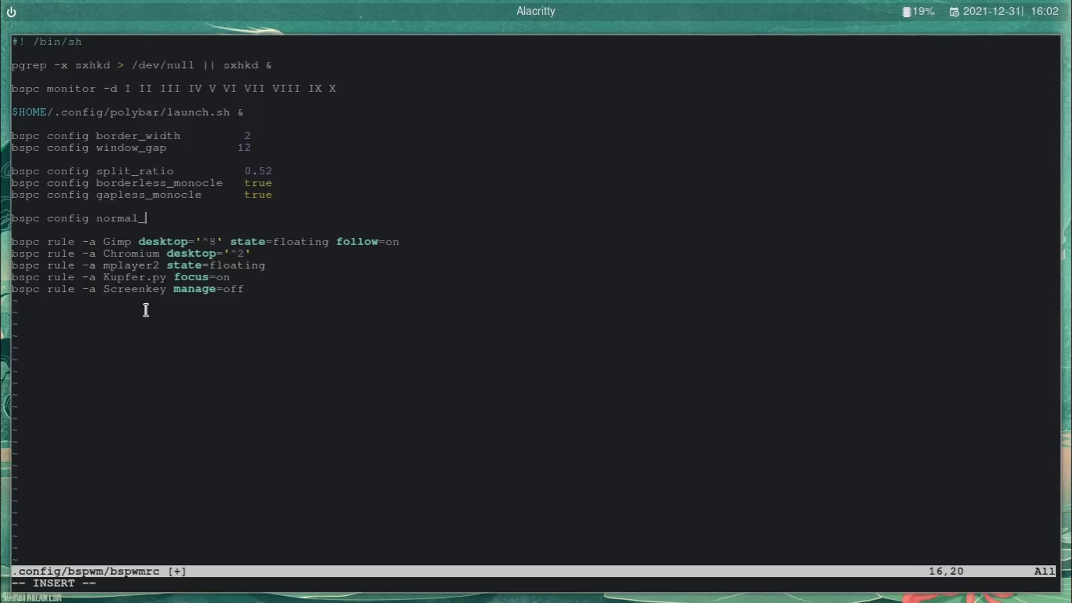
{"action": "type", "text": "b"}
{"action": "key", "text": "ctrl+plus"}
{"action": "key", "text": "ctrl+plus"}
{"action": "type", "text": "order_color \"#EC"}
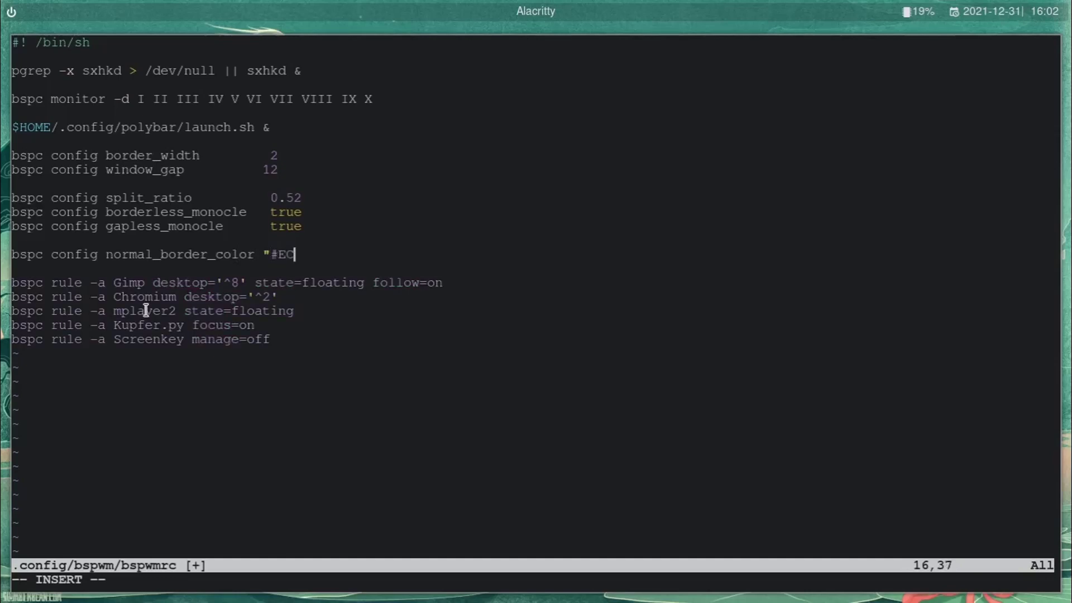
{"action": "type", "text": "EFF4\""}
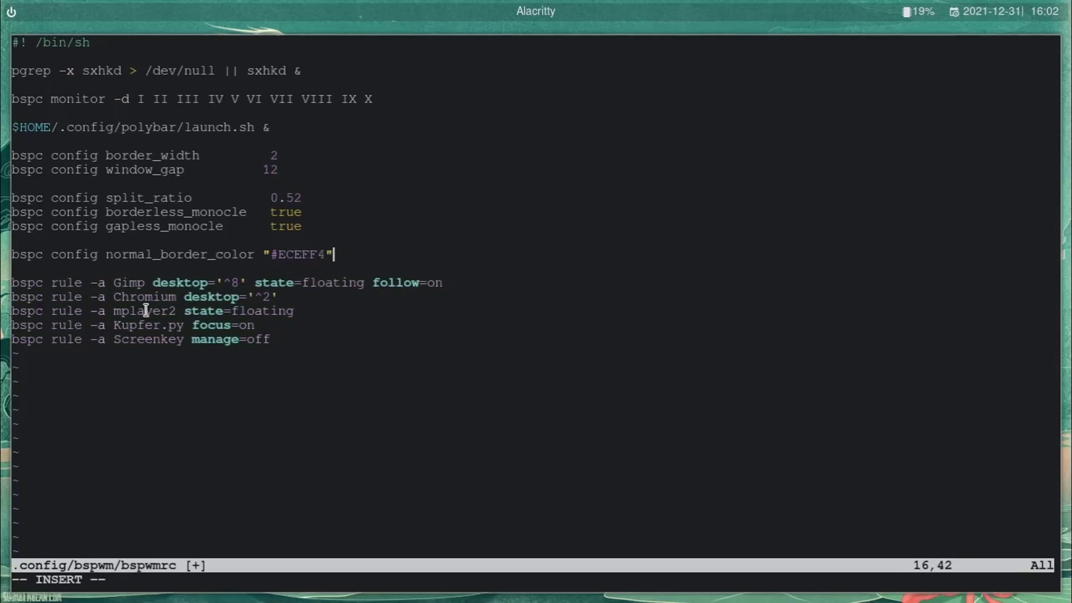
{"action": "key", "text": "Escape"}
{"action": "type", "text": ":wq"}
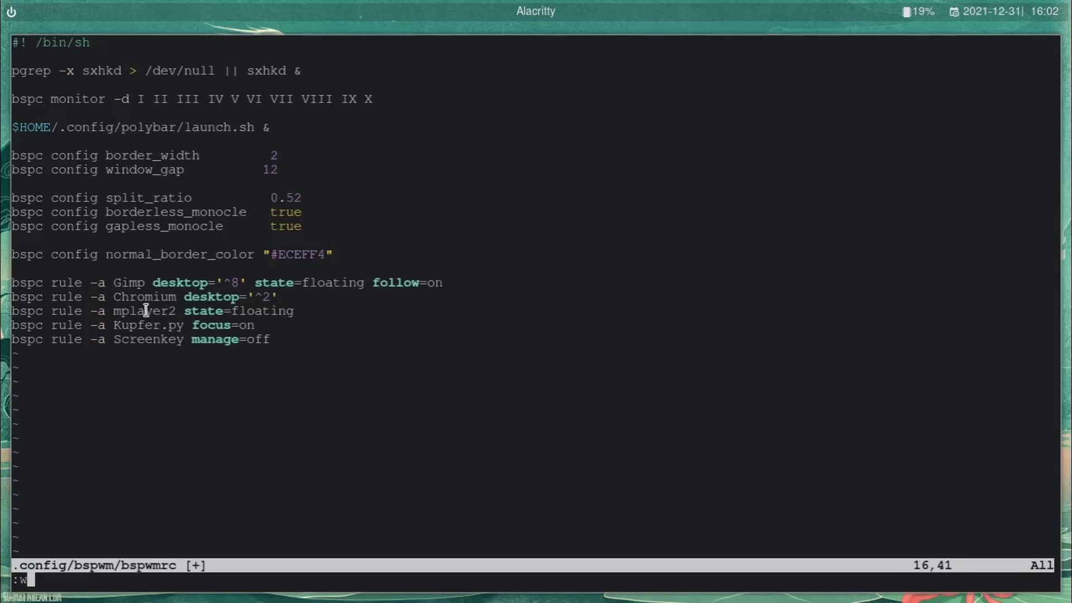
{"action": "key", "text": "Return"}
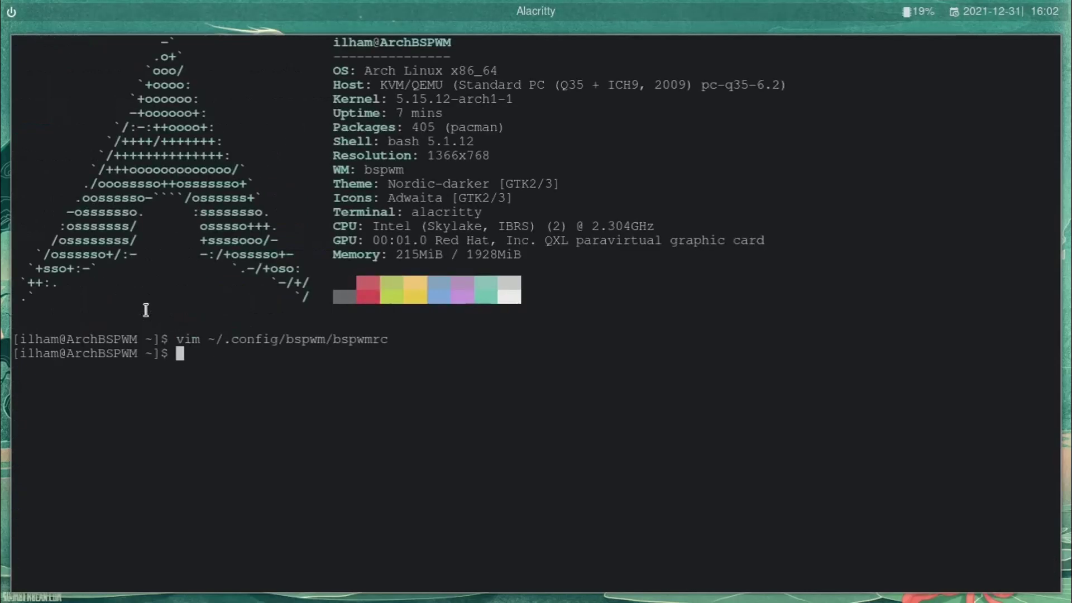
Replace the terminal with two side by side, examine their border colors, and close the second one.
{"action": "key", "text": "super+w"}
{"action": "key", "text": "super+Return"}
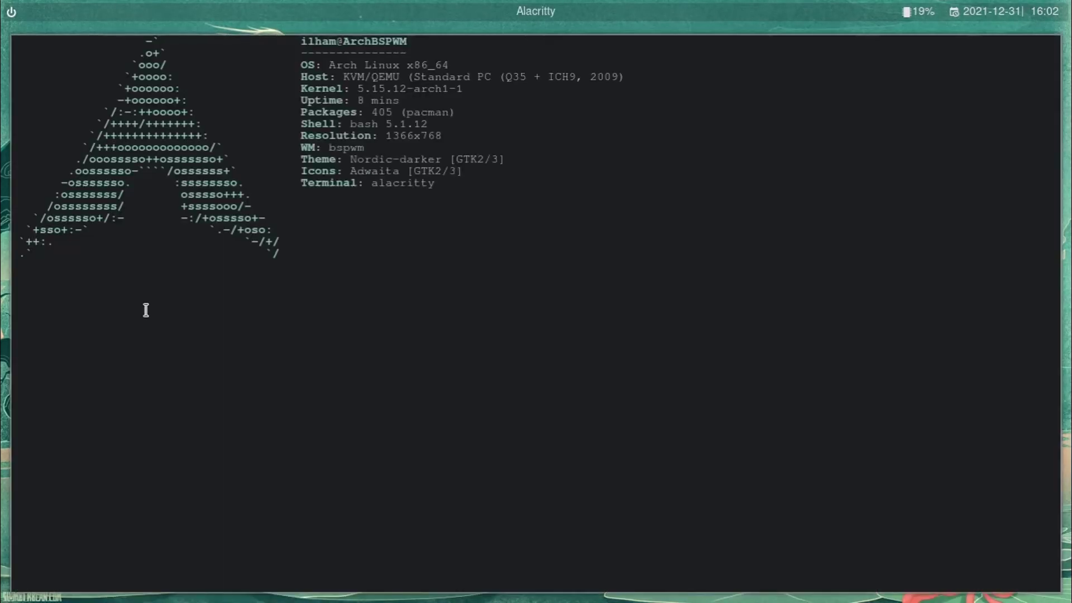
{"action": "key", "text": "super+Return"}
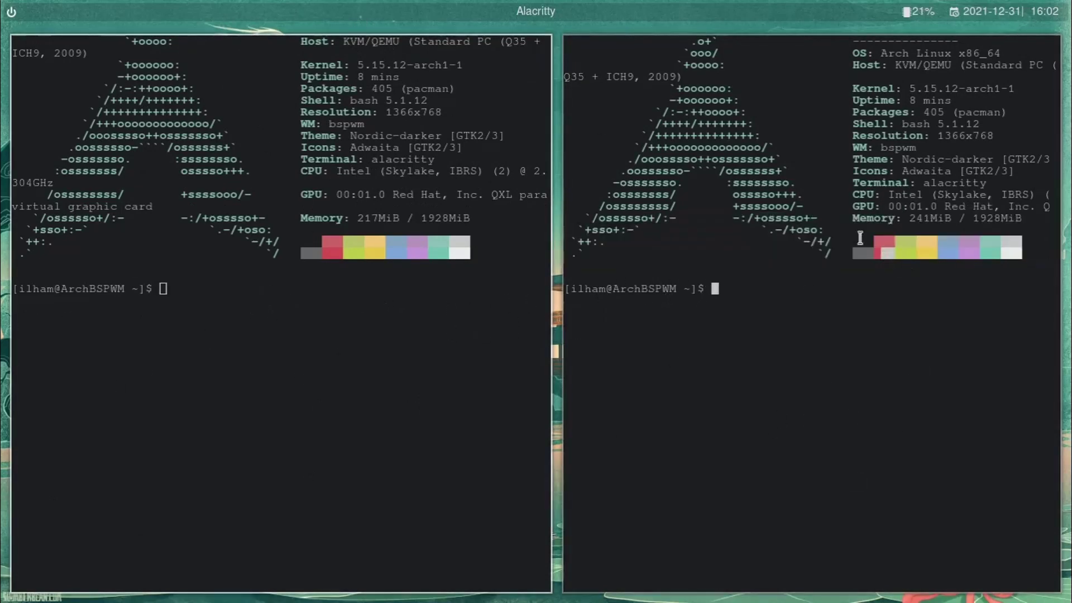
{"action": "triple_click", "coordinate": [876, 277]}
{"action": "left_click", "coordinate": [678, 100]}
{"action": "left_click_drag", "start_coordinate": [591, 53], "coordinate": [593, 65]}
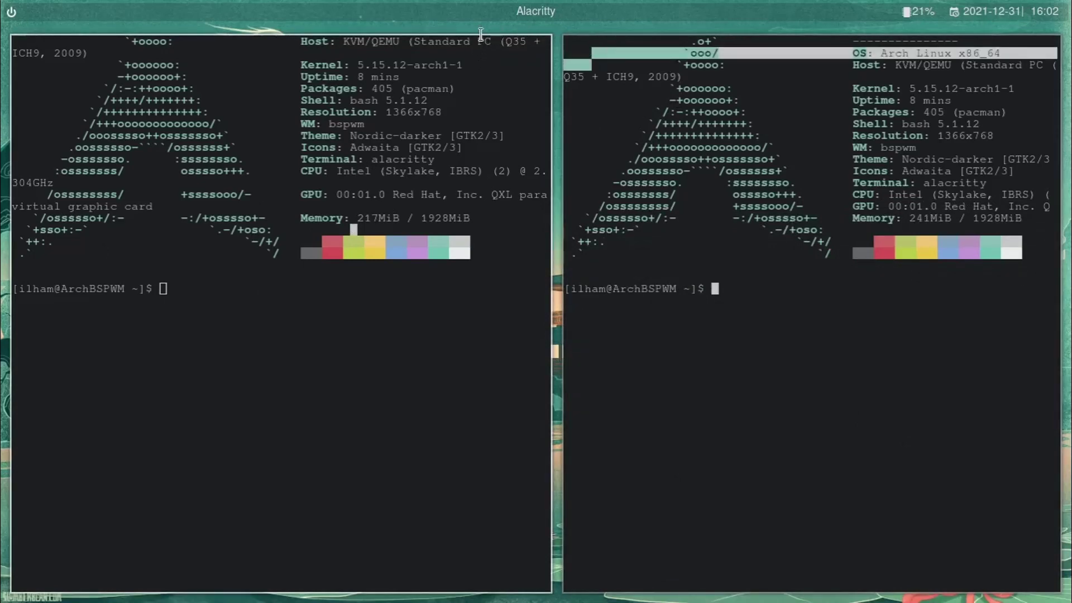
{"action": "left_click", "coordinate": [669, 107]}
{"action": "type", "text": "z"}
{"action": "key", "text": "BackSpace"}
{"action": "key", "text": "ctrl+d"}
Reopen ~/.config/bspwm/bspwmrc in vim and insert an empty line below the normal_border_color setting.
{"action": "type", "text": "vim ~/.config/bspwm/bspwmrc"}
{"action": "key", "text": "Return"}
{"action": "key", "text": "j"}
{"action": "key", "text": "j"}
{"action": "key", "text": "j"}
{"action": "key", "text": "j"}
{"action": "key", "text": "j"}
{"action": "key", "text": "j"}
{"action": "key", "text": "j"}
{"action": "key", "text": "j"}
{"action": "key", "text": "j"}
{"action": "key", "text": "j"}
{"action": "key", "text": "j"}
{"action": "key", "text": "j"}
{"action": "key", "text": "j"}
{"action": "key", "text": "j"}
{"action": "key", "text": "j"}
{"action": "key", "text": "j"}
{"action": "key", "text": "i"}
{"action": "key", "text": "Return"}
{"action": "key", "text": "Up"}
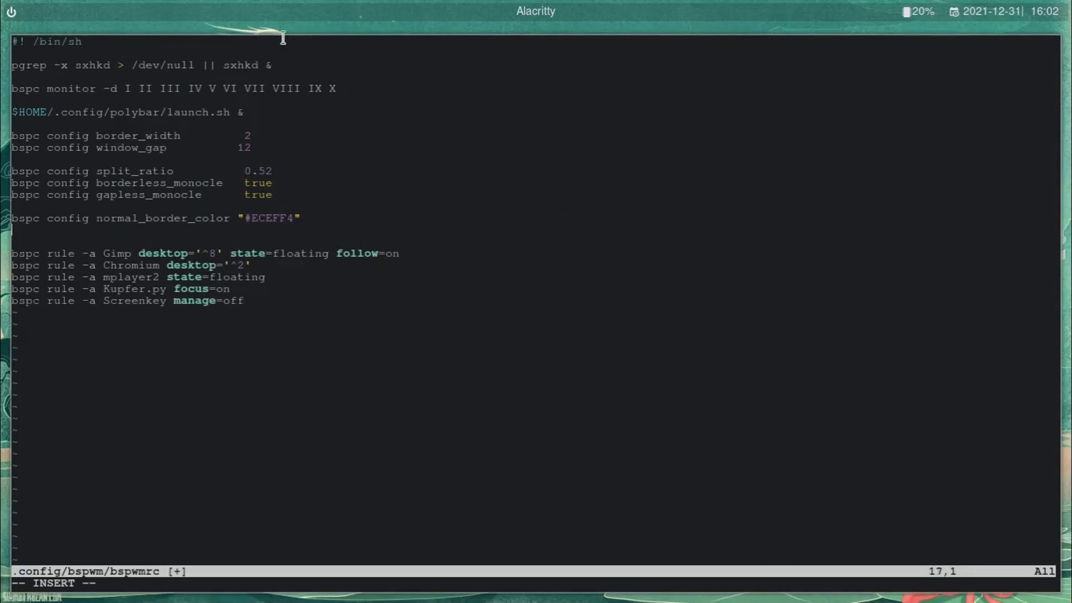
Add the line bspc config focused_border_color "#81A1C1" below normal_border_color, and save and quit vim.
{"action": "type", "text": "bspc config focused_border"}
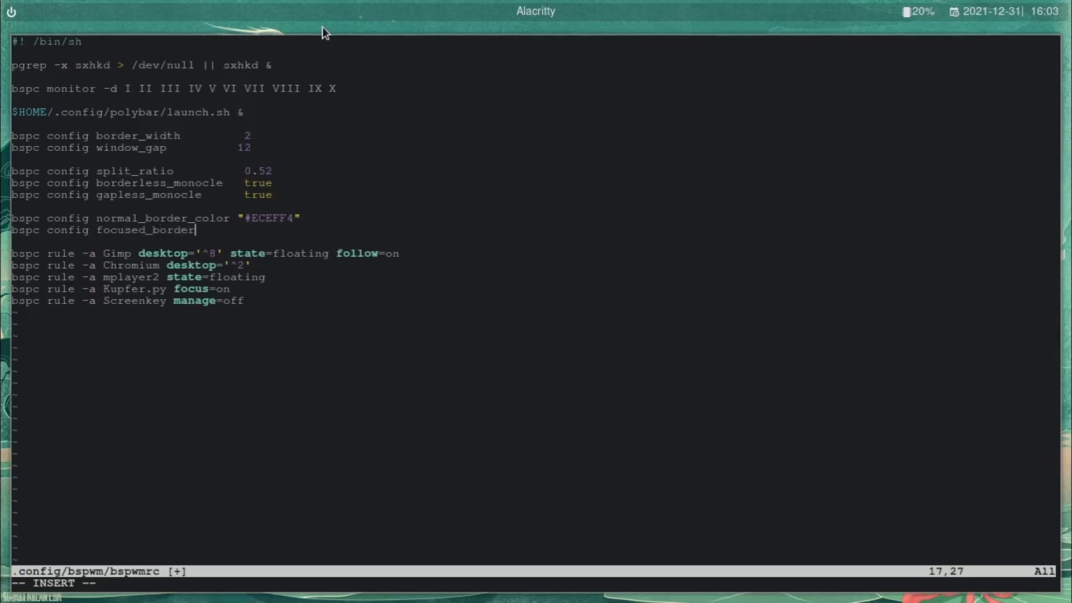
{"action": "type", "text": "_color \""}
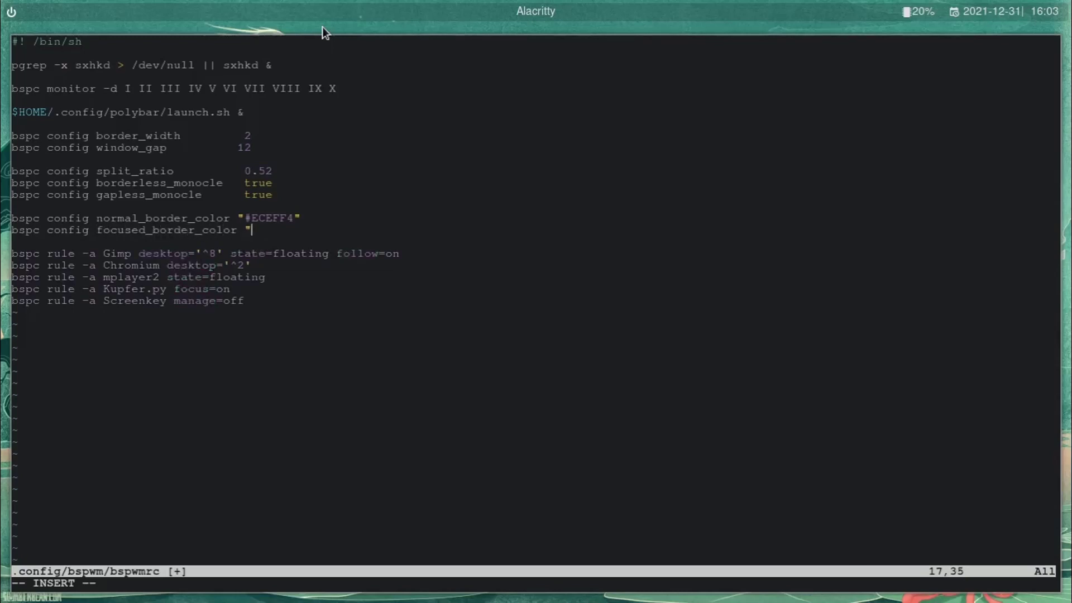
{"action": "type", "text": "\""}
{"action": "key", "text": "Left"}
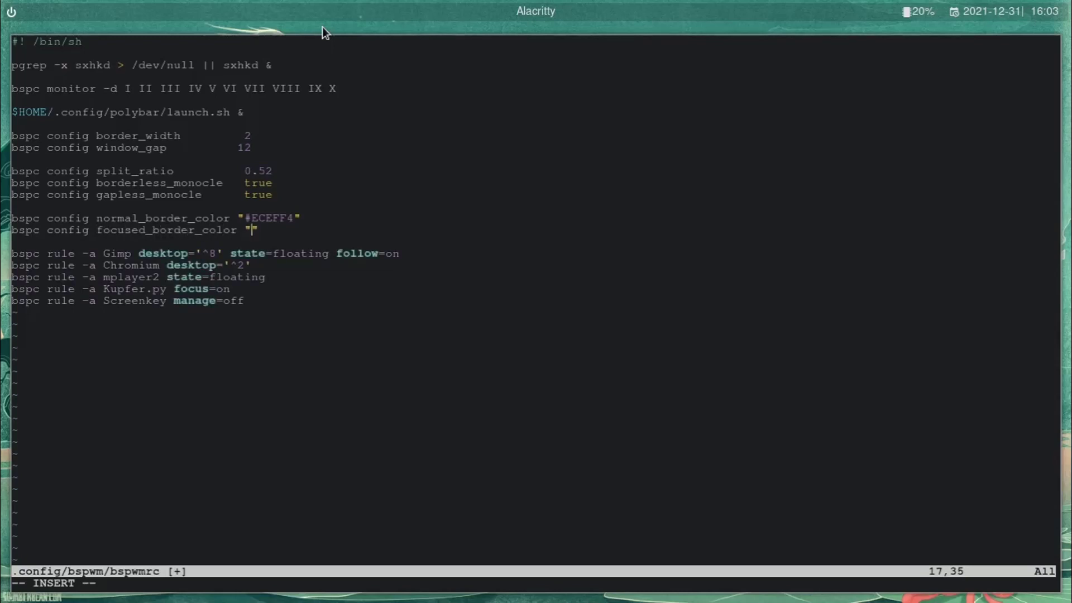
{"action": "type", "text": "#81A1C1"}
{"action": "key", "text": "Right"}
{"action": "key", "text": "Escape"}
{"action": "type", "text": ":wq"}
{"action": "key", "text": "Return"}
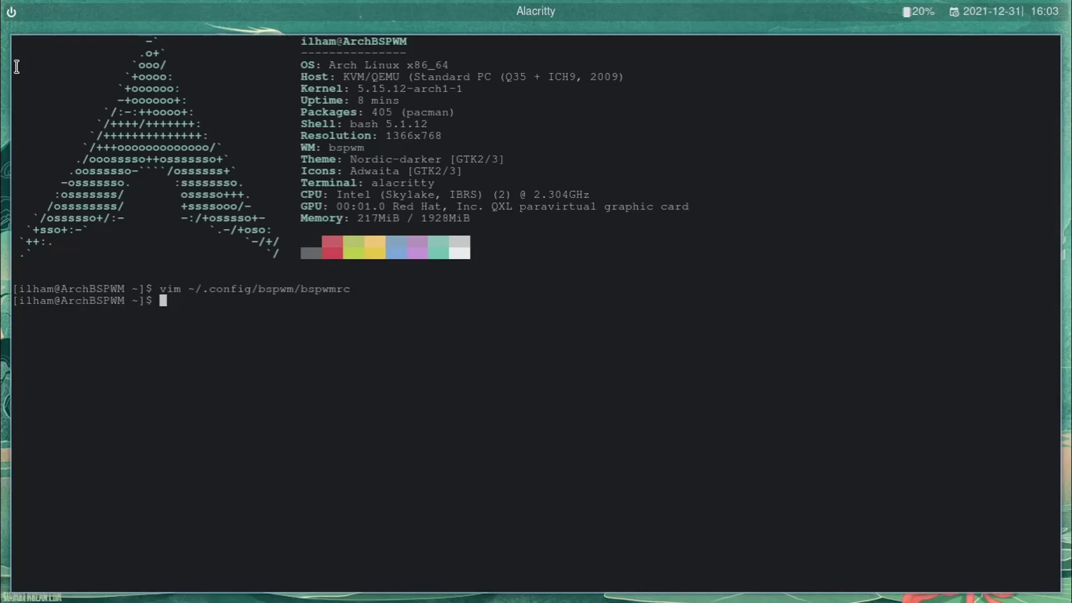
Open a second terminal beside the first to compare the window border colors, and close both terminals.
{"action": "key", "text": "super+Return"}
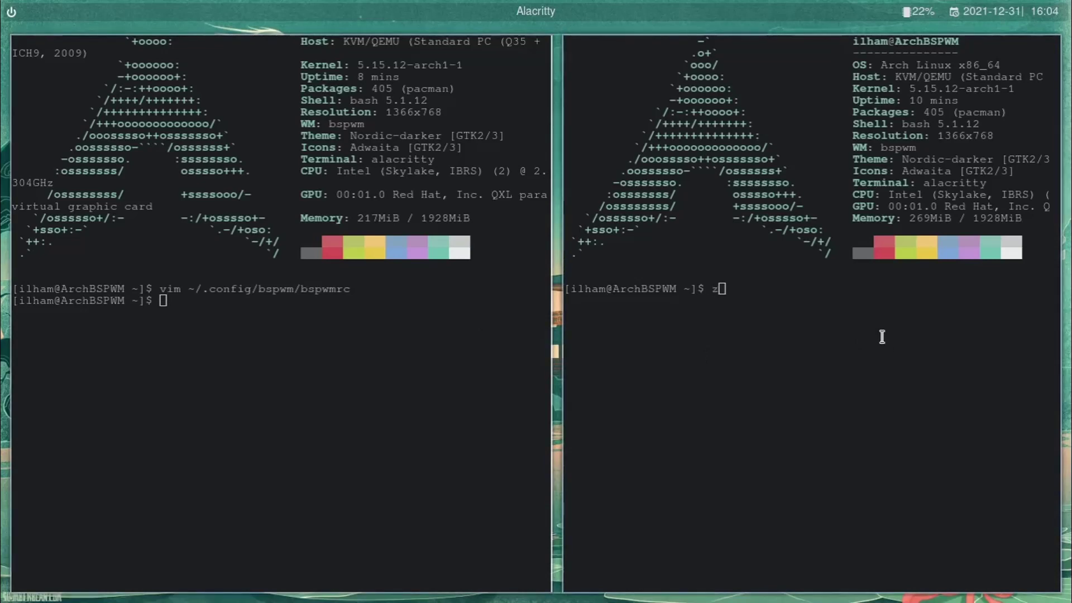
{"action": "key", "text": "super+w"}
{"action": "key", "text": "super+w"}
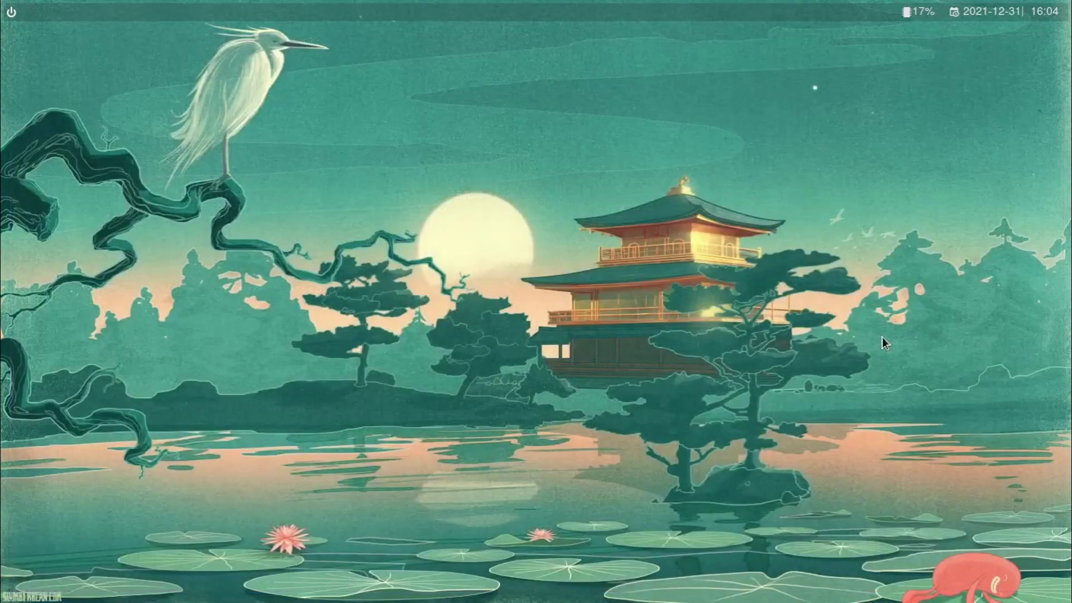